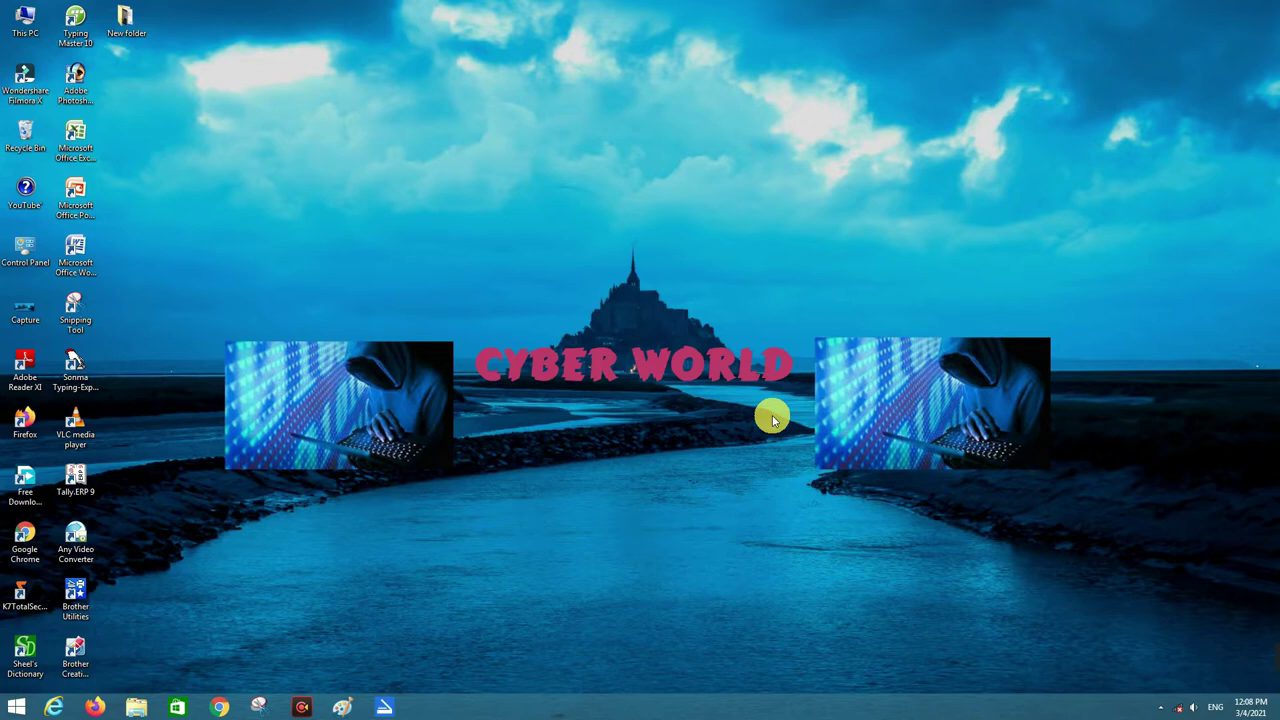
Refresh the desktop twice from its right-click menu
{"action": "right_click", "coordinate": [704, 289]}
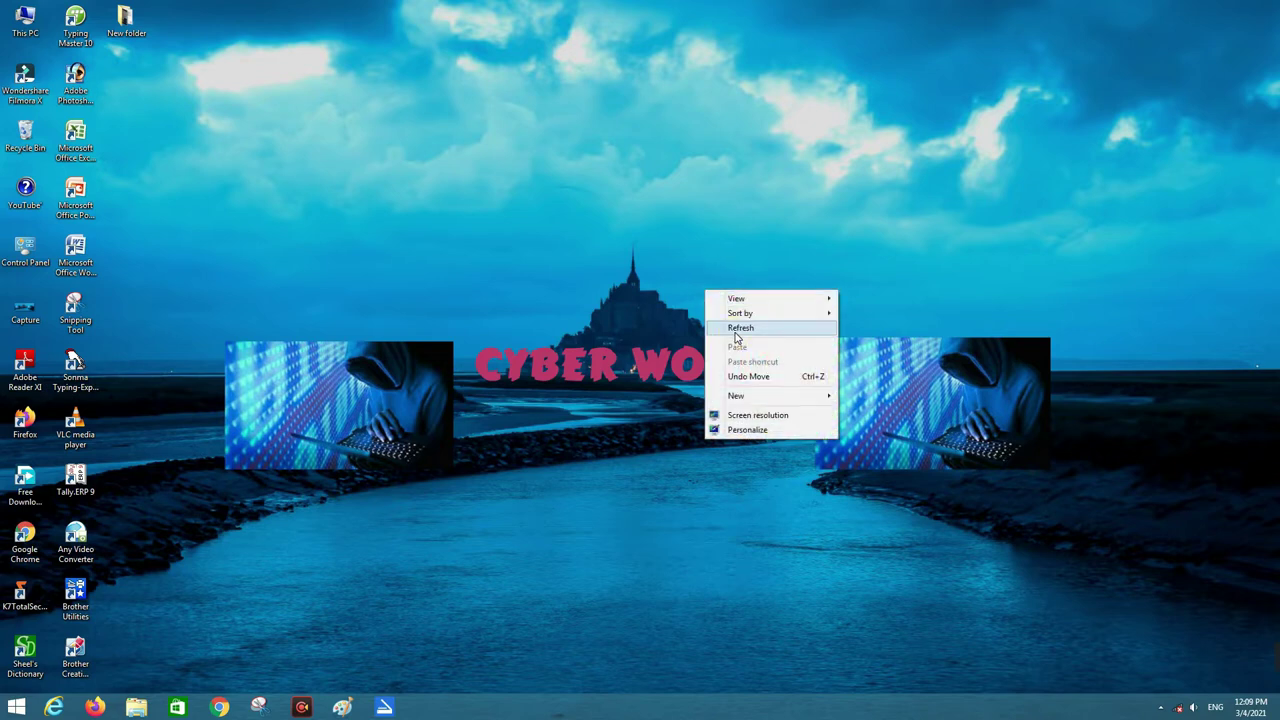
{"action": "left_click", "coordinate": [738, 329]}
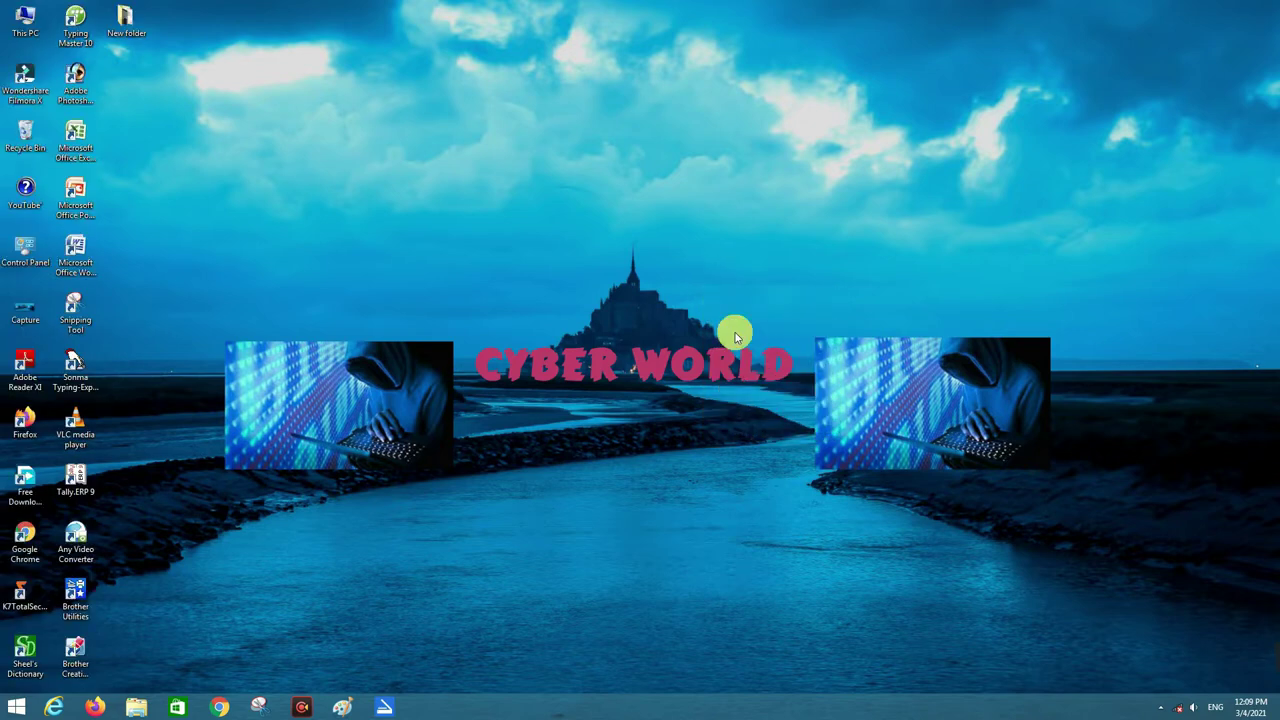
{"action": "right_click", "coordinate": [629, 262]}
{"action": "left_click", "coordinate": [658, 294]}
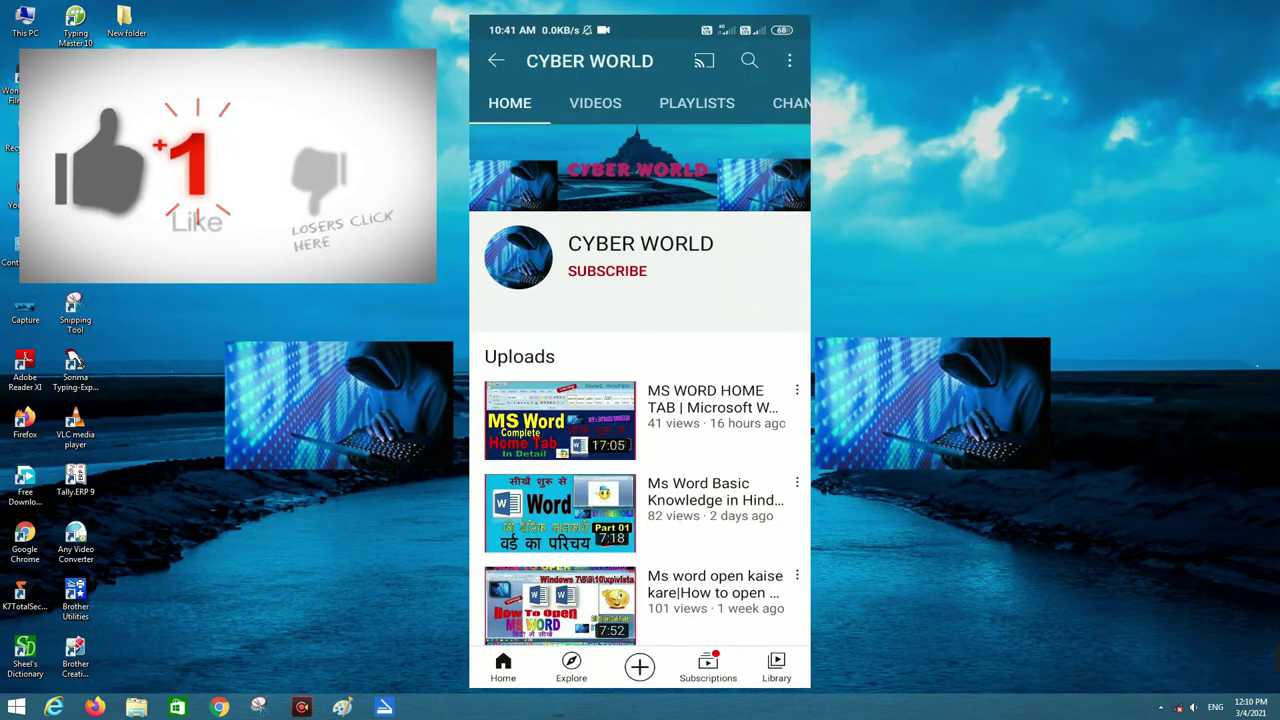
Start Microsoft Word with a blank Document1
{"action": "left_click", "coordinate": [607, 271]}
{"action": "left_click", "coordinate": [783, 271]}
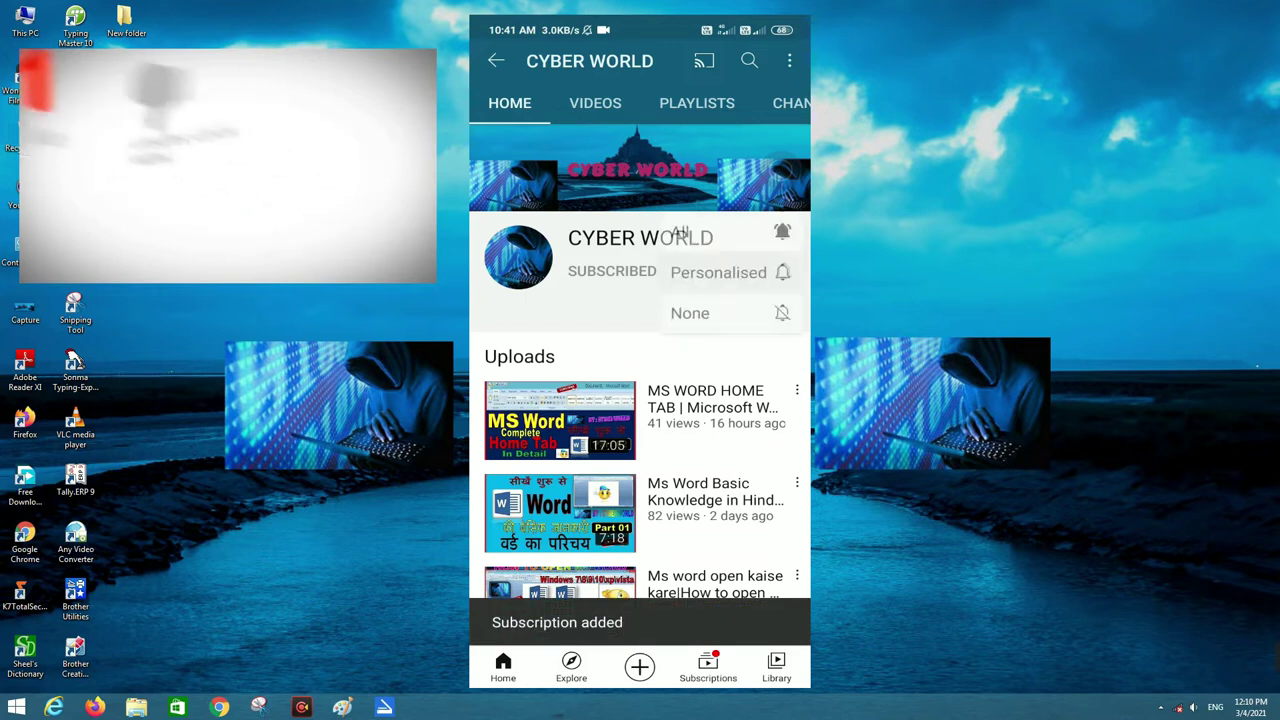
{"action": "left_click", "coordinate": [677, 230]}
{"action": "scroll", "coordinate": [640, 400], "scroll_direction": "down", "scroll_amount": 2}
{"action": "scroll", "coordinate": [640, 400], "scroll_direction": "up", "scroll_amount": 2}
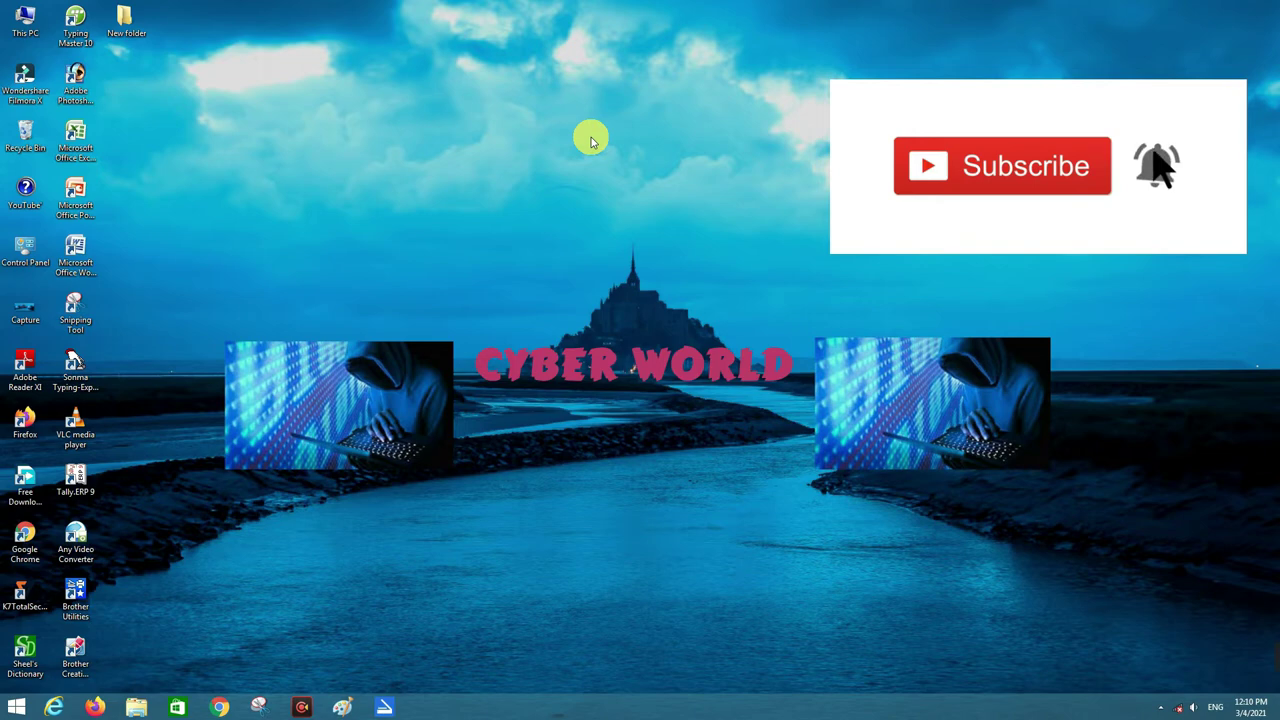
Dismiss the shortcut menu and bring up Word's Insert commands
{"action": "right_click", "coordinate": [551, 302]}
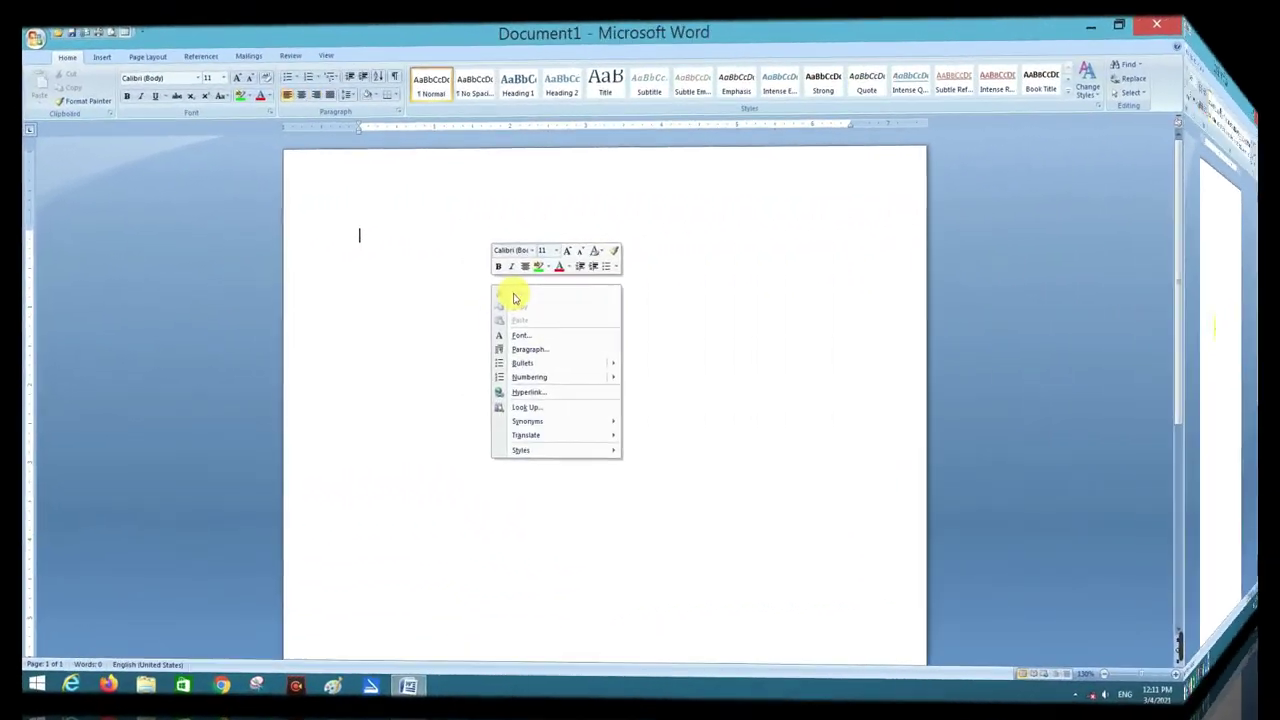
{"action": "left_click", "coordinate": [398, 240]}
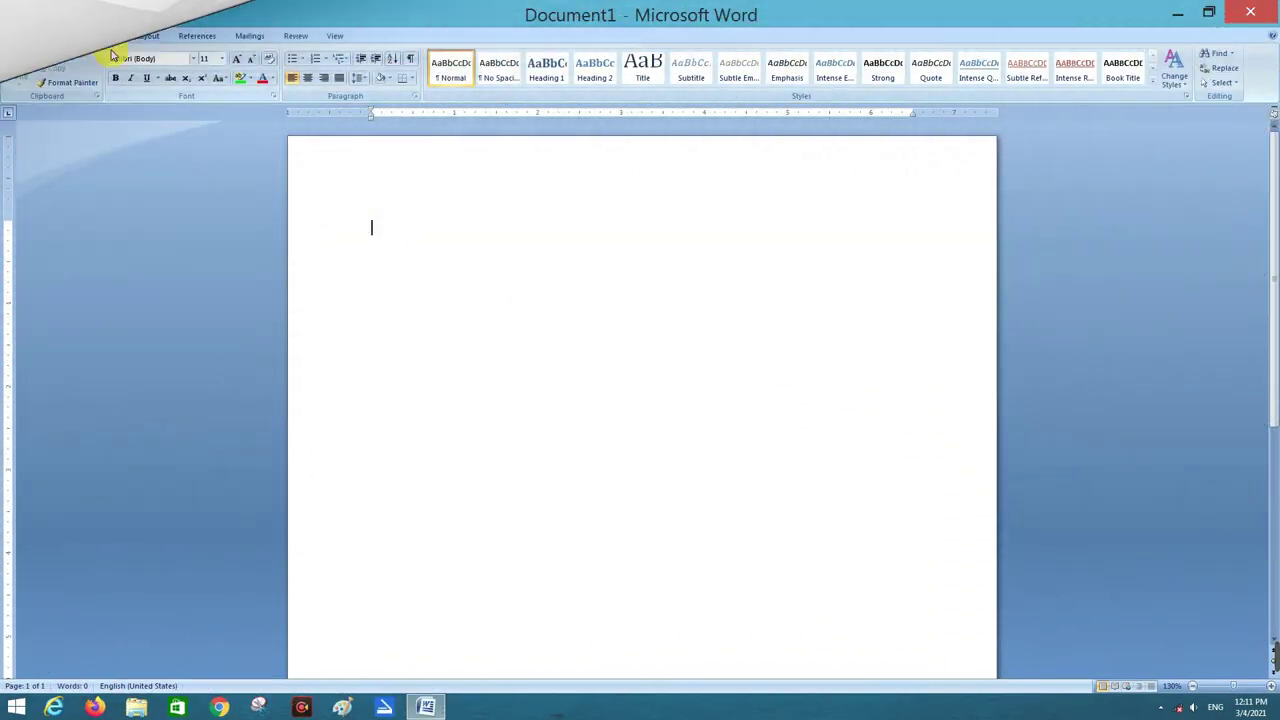
{"action": "left_click", "coordinate": [88, 35]}
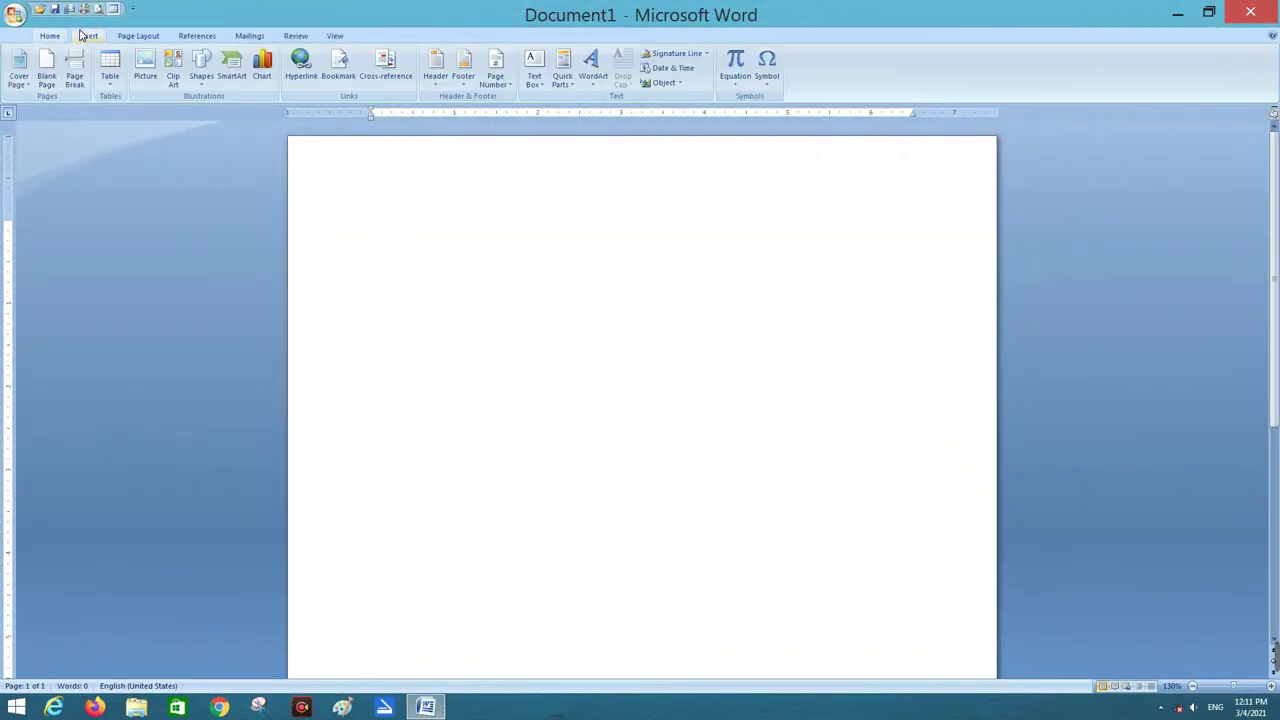
Insert a 10-column, 8-row table from the Table grid
{"action": "left_click", "coordinate": [107, 86]}
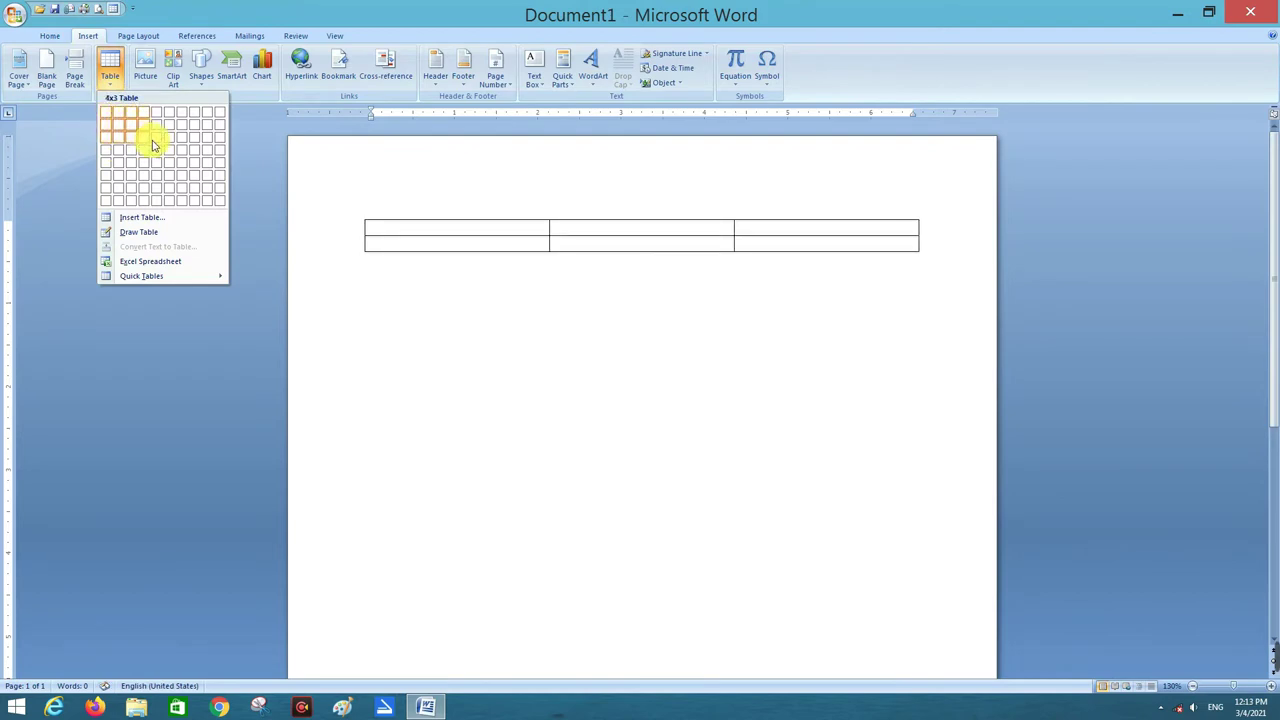
{"action": "left_click", "coordinate": [224, 211]}
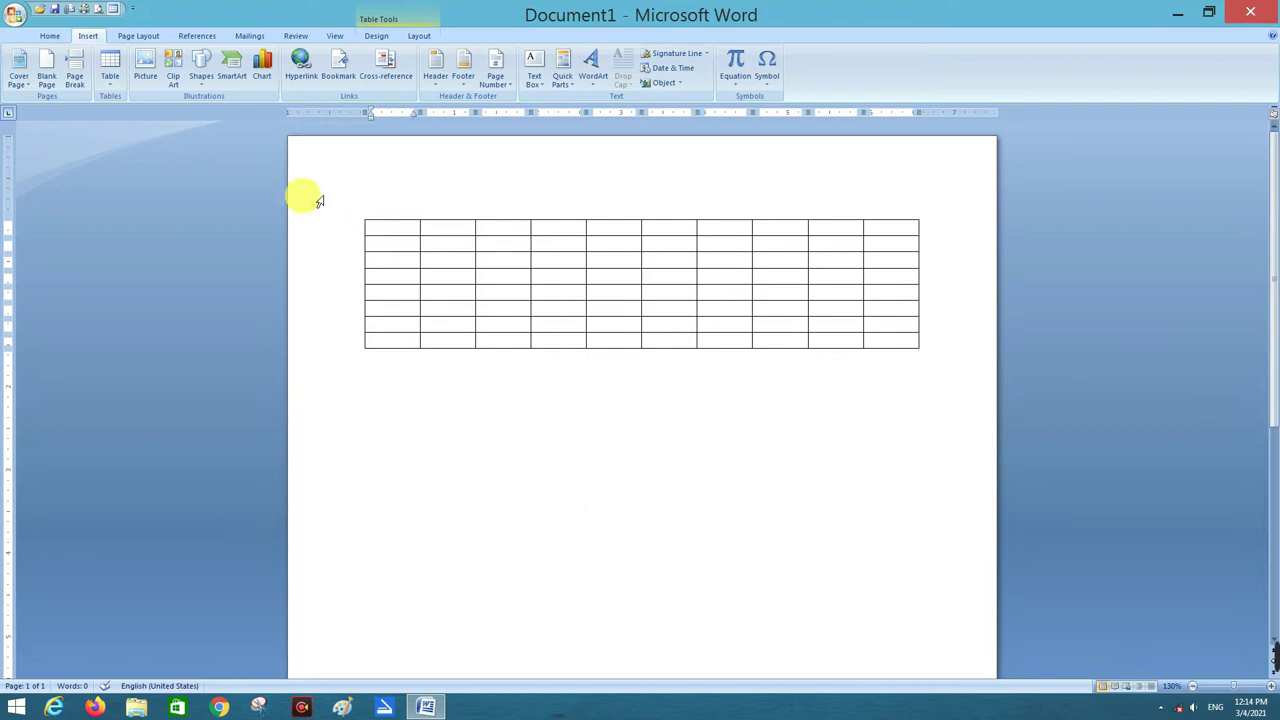
{"action": "left_click", "coordinate": [110, 84]}
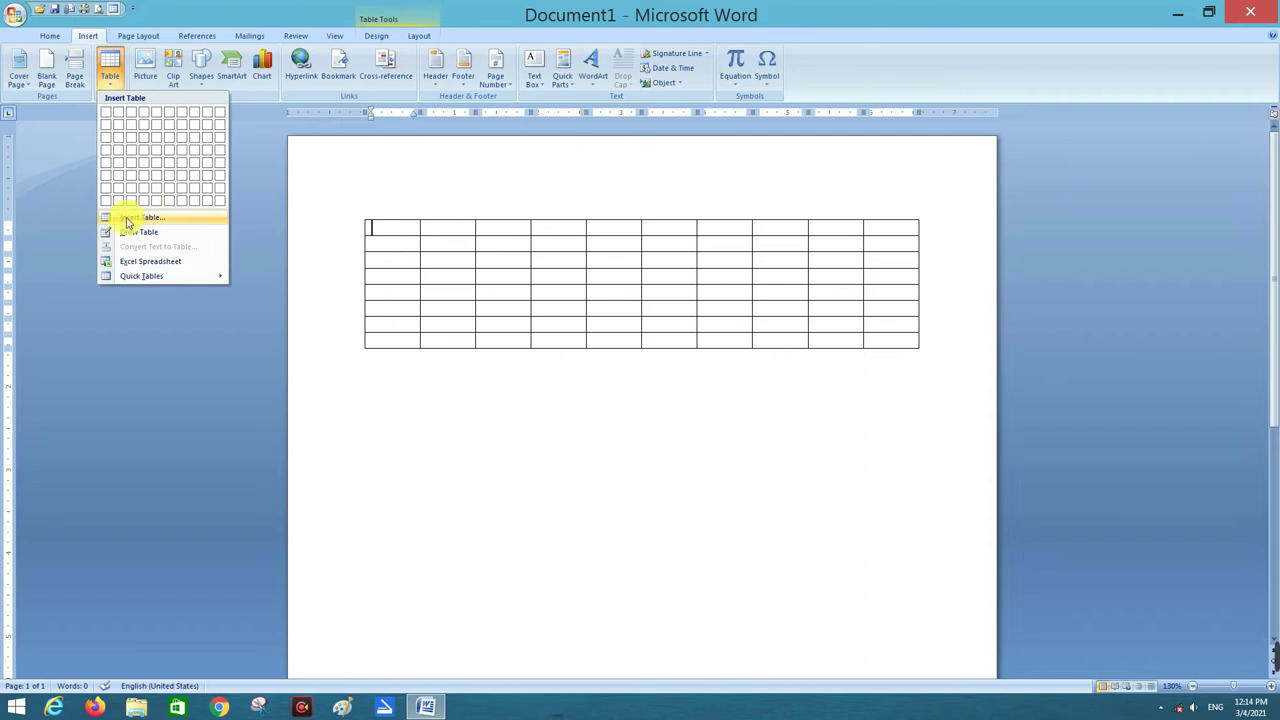
{"action": "left_click", "coordinate": [183, 218]}
Insert a 15-column, 12-row table via Insert Table and click below it
{"action": "left_click_drag", "start_coordinate": [152, 81], "coordinate": [204, 118]}
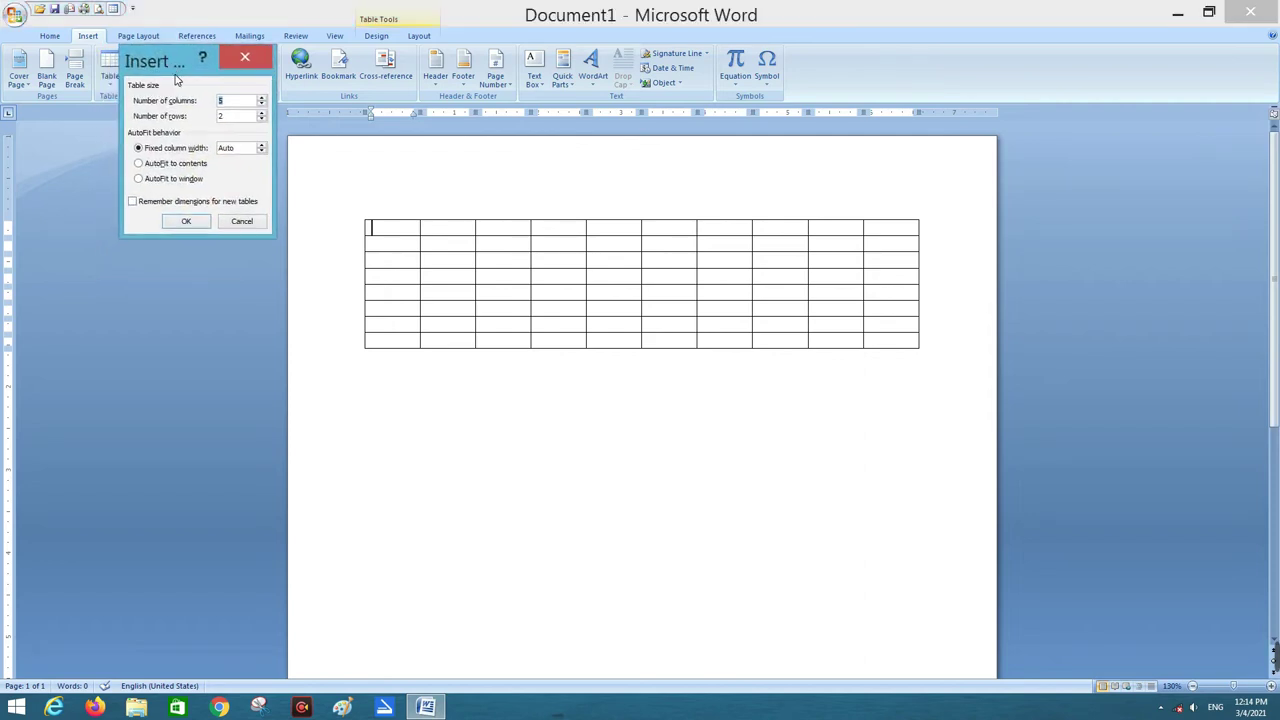
{"action": "left_click", "coordinate": [204, 118]}
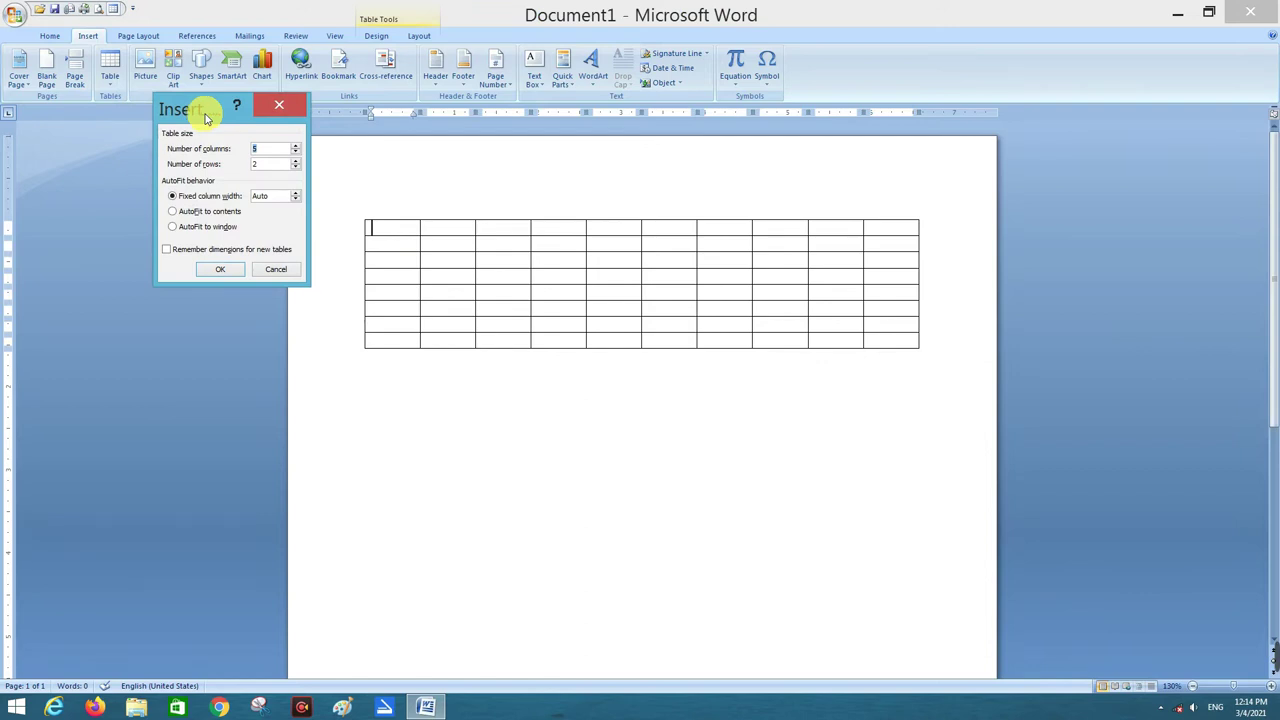
{"action": "left_click", "coordinate": [269, 150]}
{"action": "type", "text": "15"}
{"action": "left_click", "coordinate": [262, 163]}
{"action": "type", "text": "12"}
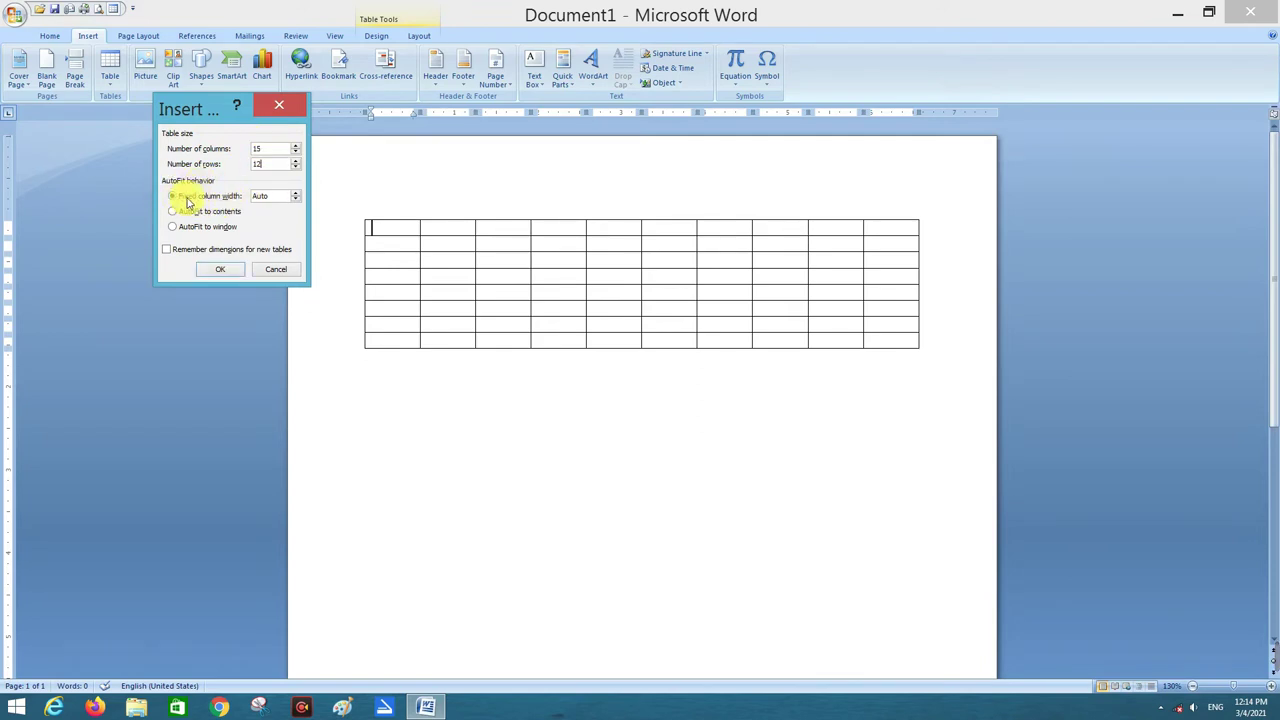
{"action": "left_click", "coordinate": [218, 268]}
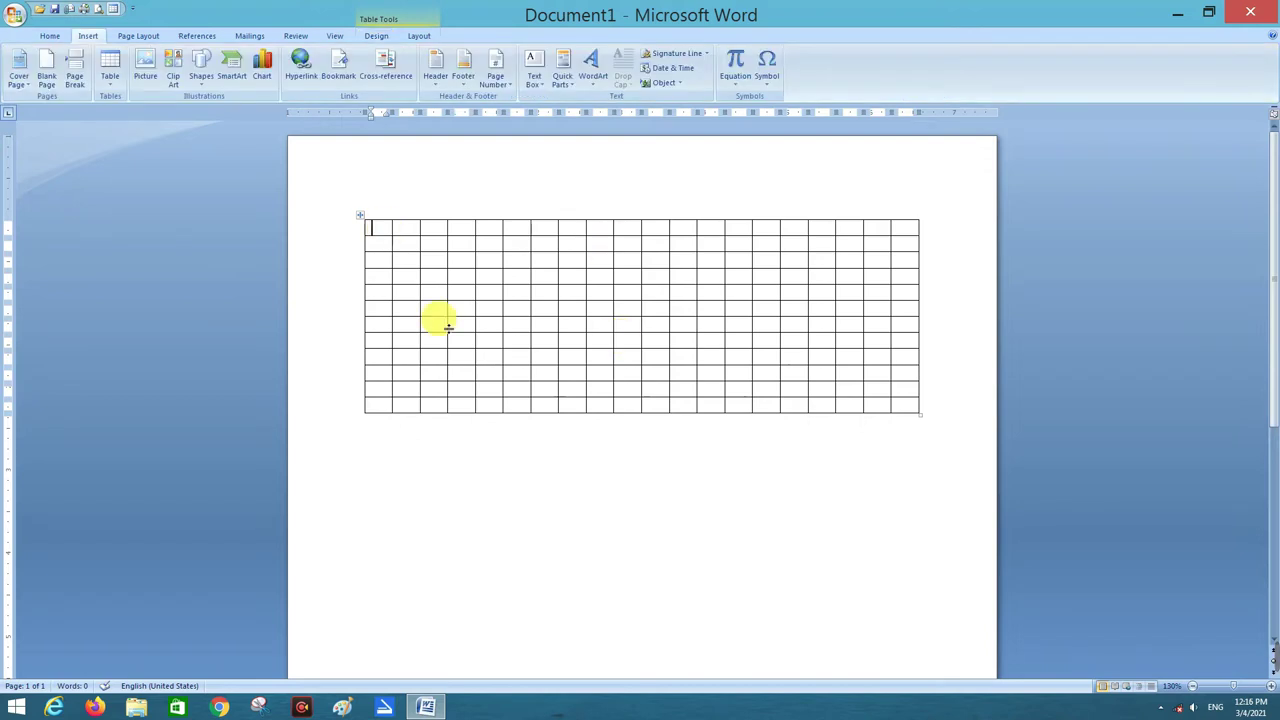
{"action": "scroll", "coordinate": [480, 437], "scroll_direction": "down", "scroll_amount": 2}
{"action": "left_click", "coordinate": [418, 341]}
Type a +---+ pattern line below the grid and convert it into a six-cell table
{"action": "left_click", "coordinate": [418, 341]}
{"action": "type", "text": "+"}
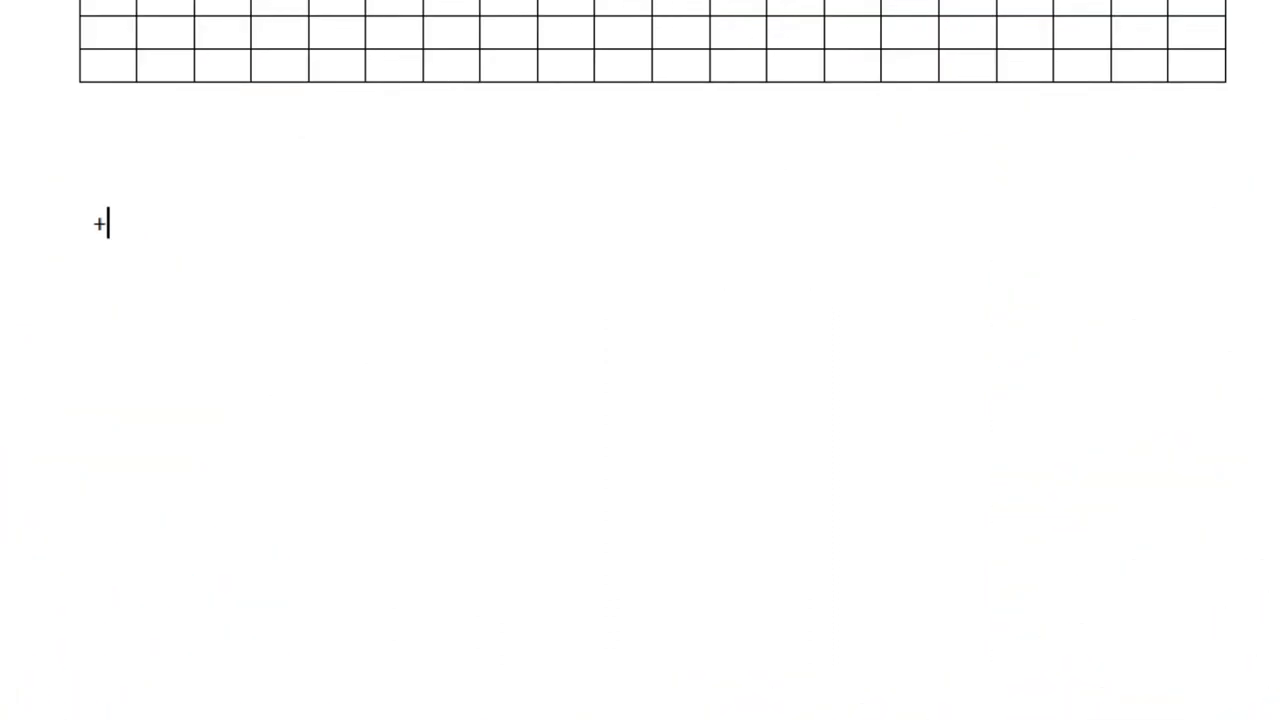
{"action": "type", "text": "---------"}
{"action": "type", "text": "+"}
{"action": "type", "text": "---"}
{"action": "type", "text": "+"}
{"action": "type", "text": "-----------+"}
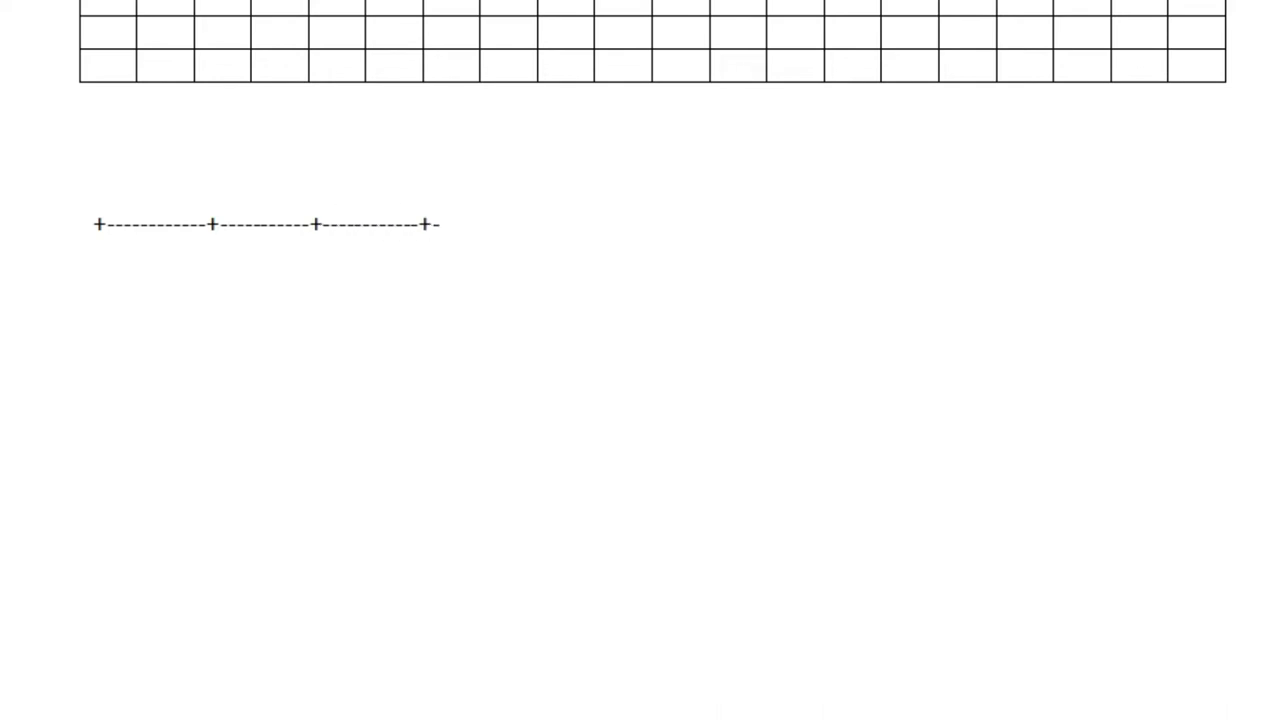
{"action": "type", "text": "----------+------------+-+------------------"}
{"action": "key", "text": "Return"}
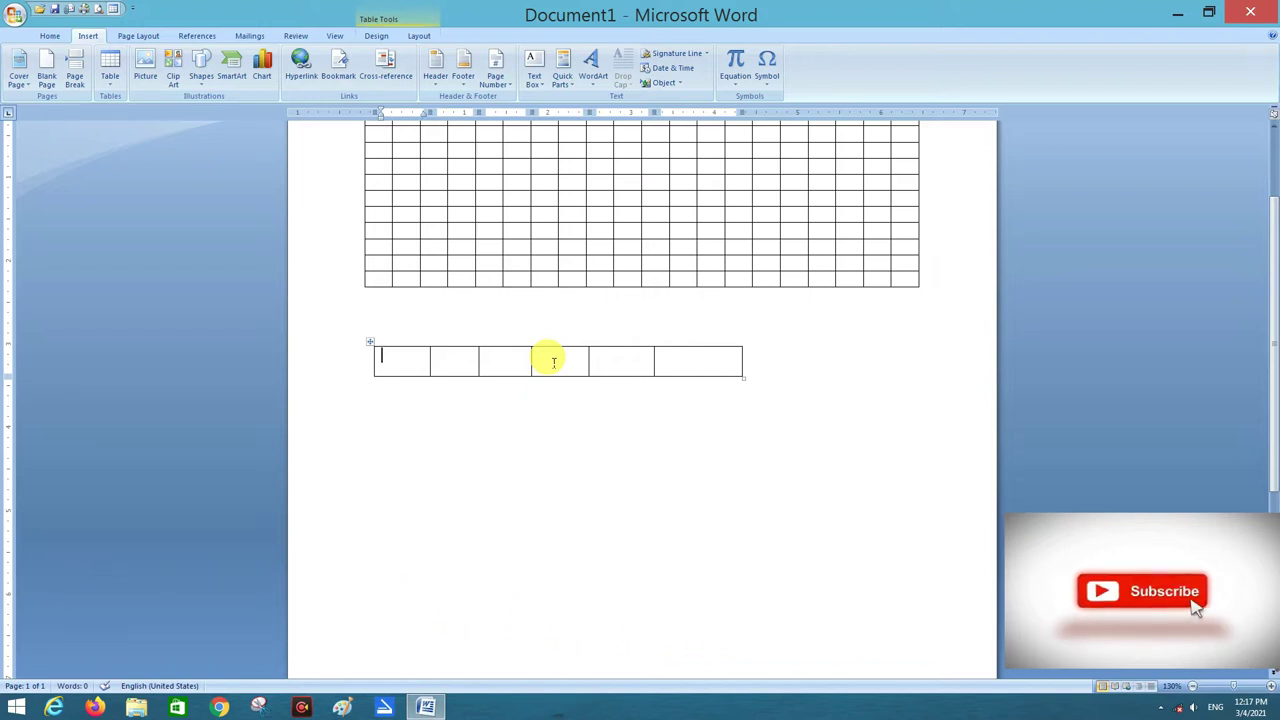
Add four rows to the six-cell table with Enter at the row end, making five rows
{"action": "left_click", "coordinate": [765, 363]}
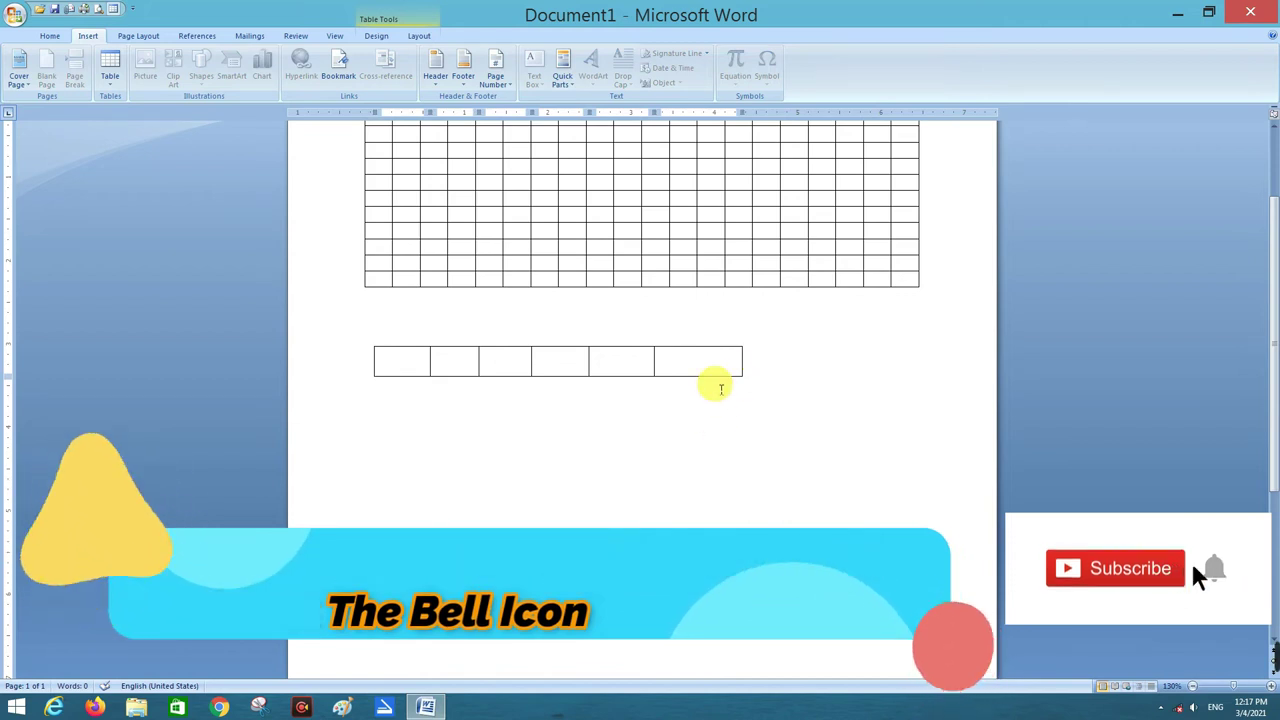
{"action": "left_click", "coordinate": [722, 362]}
{"action": "left_click", "coordinate": [772, 360]}
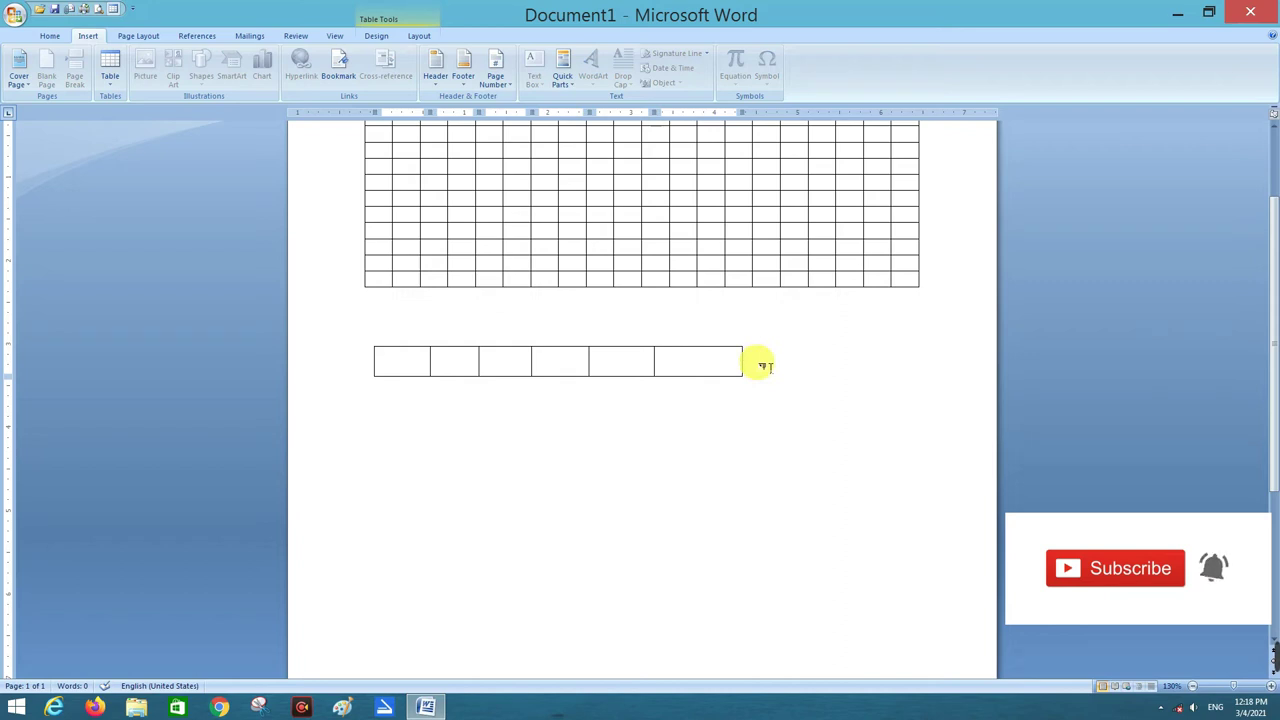
{"action": "key", "text": "Return"}
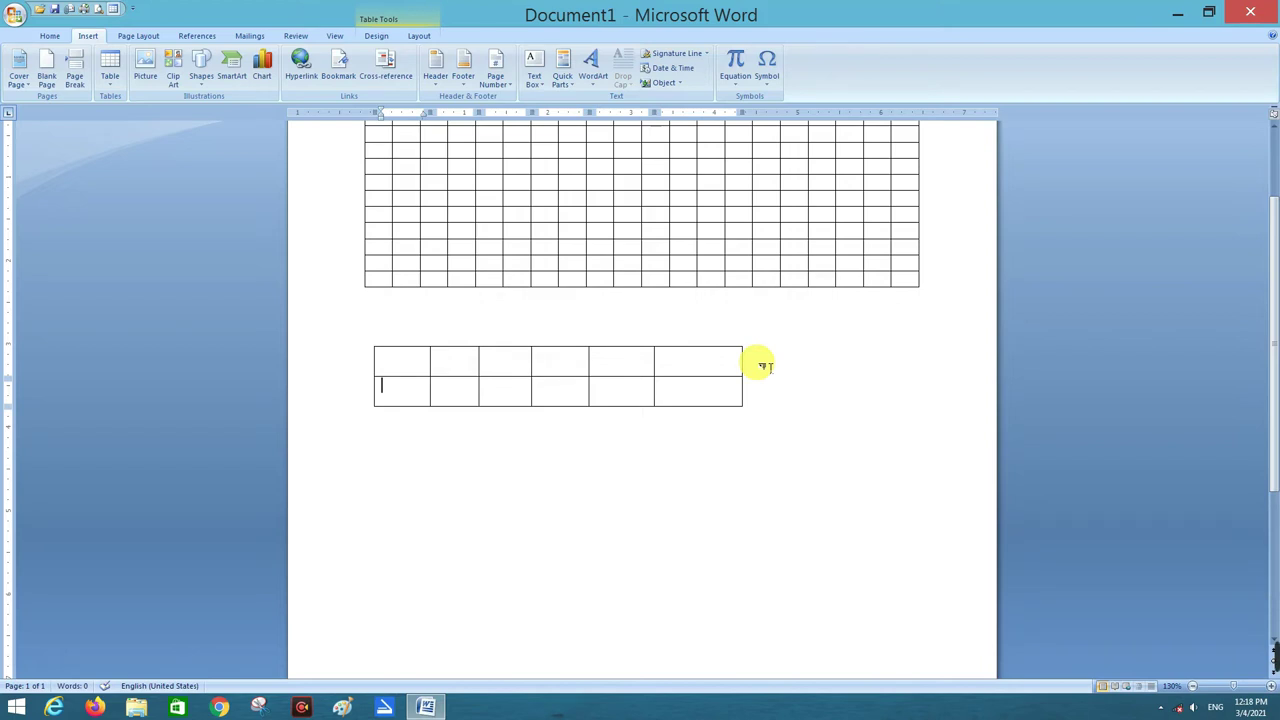
{"action": "left_click", "coordinate": [777, 396]}
{"action": "key", "text": "Return"}
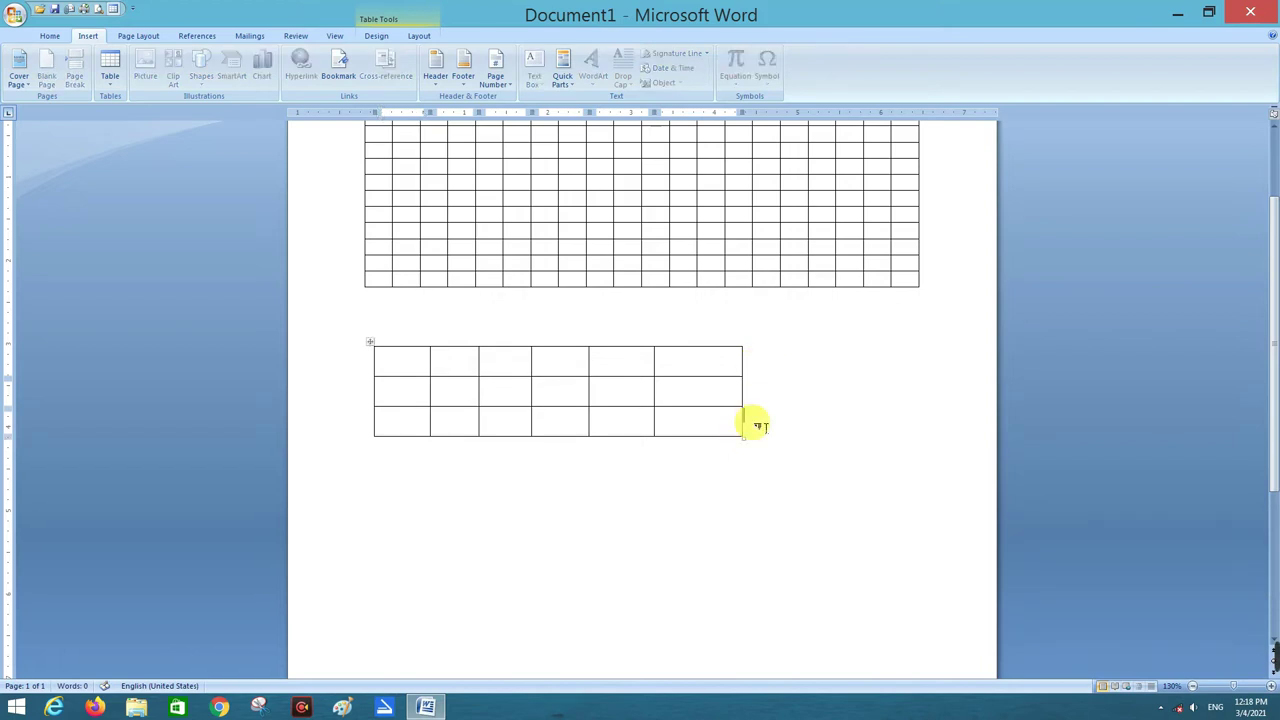
{"action": "key", "text": "Return"}
{"action": "key", "text": "Return"}
{"action": "left_click", "coordinate": [376, 323]}
{"action": "scroll", "coordinate": [376, 323], "scroll_direction": "up", "scroll_amount": 3}
{"action": "left_click", "coordinate": [374, 308]}
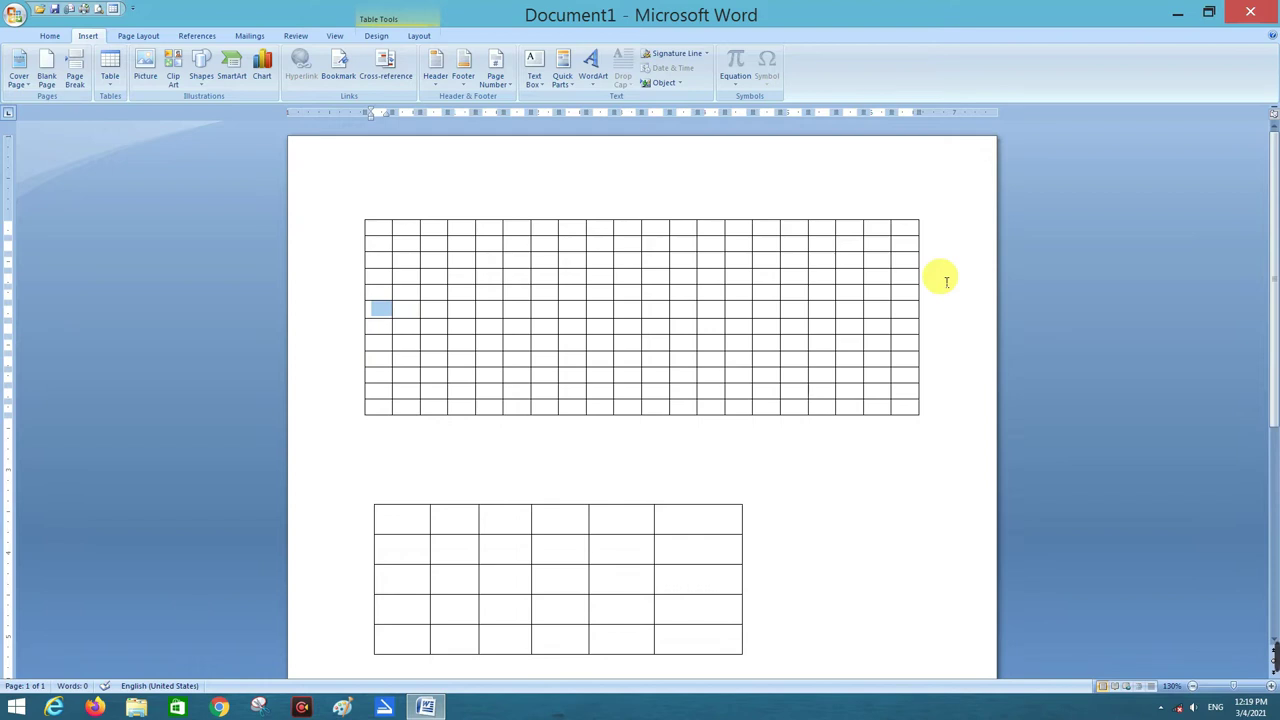
Split the big table at row 6 with Ctrl+Shift+Enter and move the lower rows up and back
{"action": "left_click", "coordinate": [378, 309]}
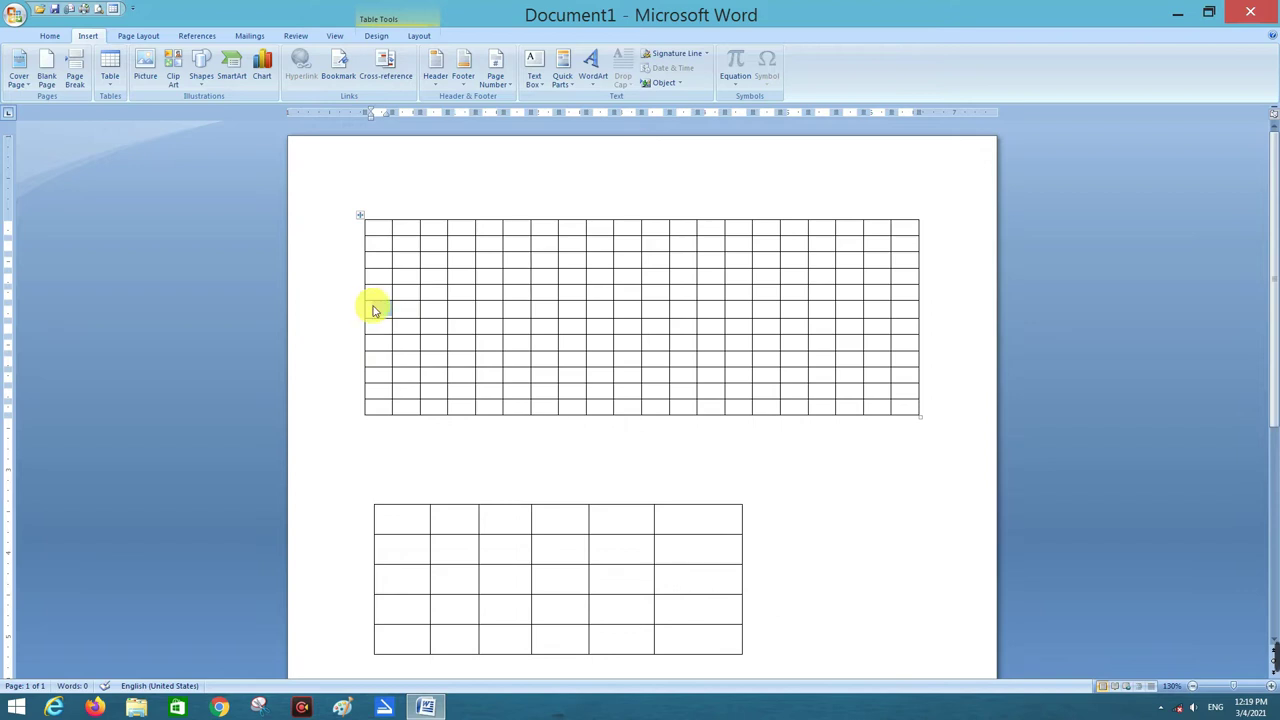
{"action": "left_click", "coordinate": [375, 309]}
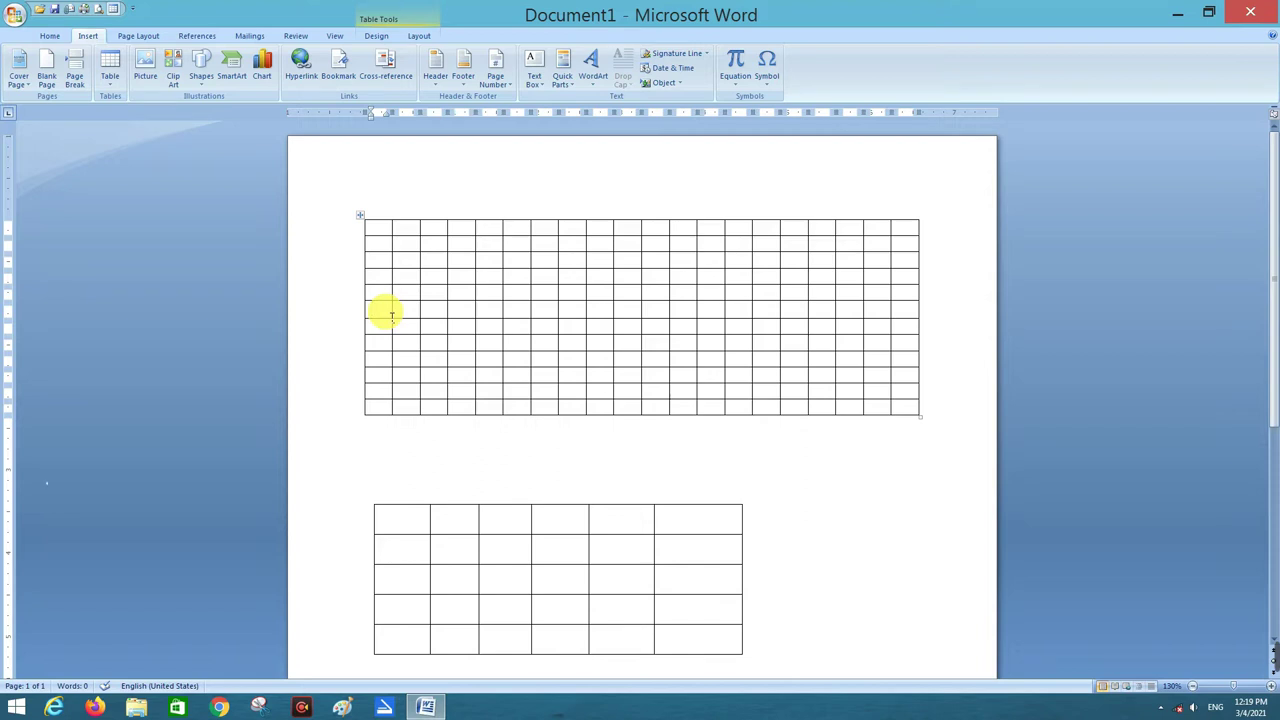
{"action": "key", "text": "ctrl+shift+Return"}
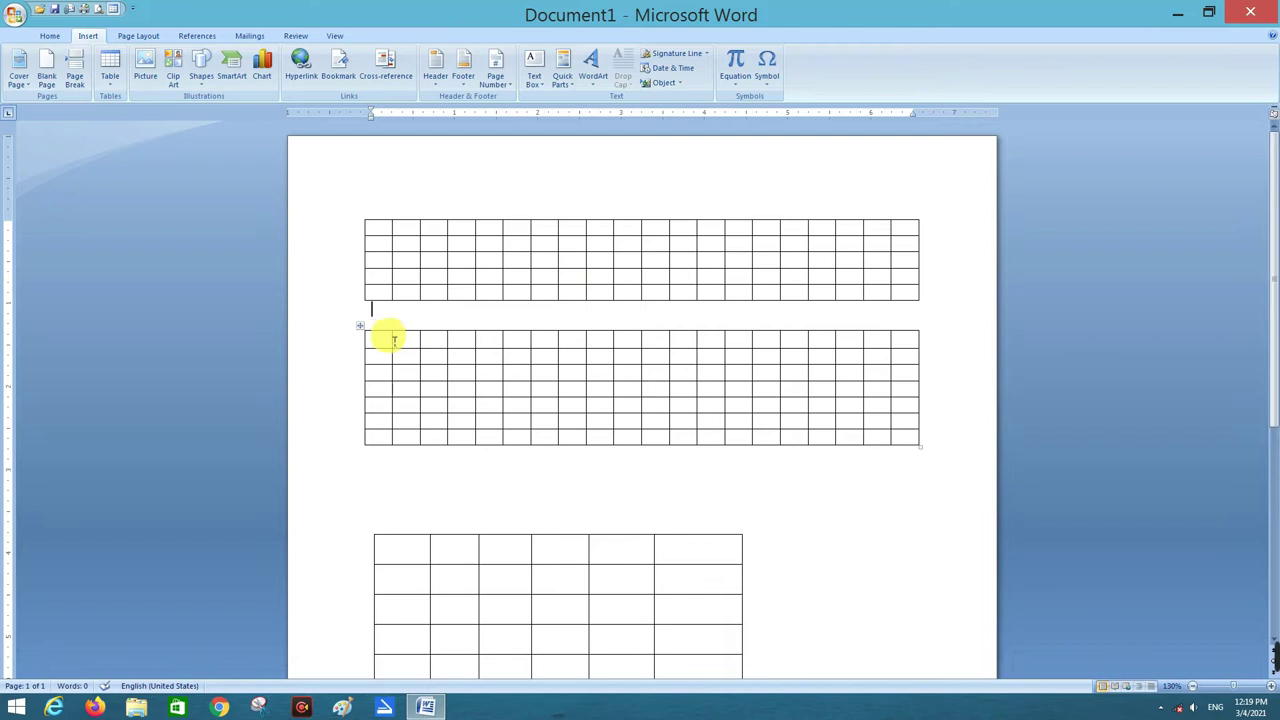
{"action": "mouse_move", "coordinate": [372, 337]}
{"action": "left_mouse_down"}
{"action": "mouse_move", "coordinate": [562, 392]}
{"action": "mouse_move", "coordinate": [920, 458]}
{"action": "left_mouse_up"}
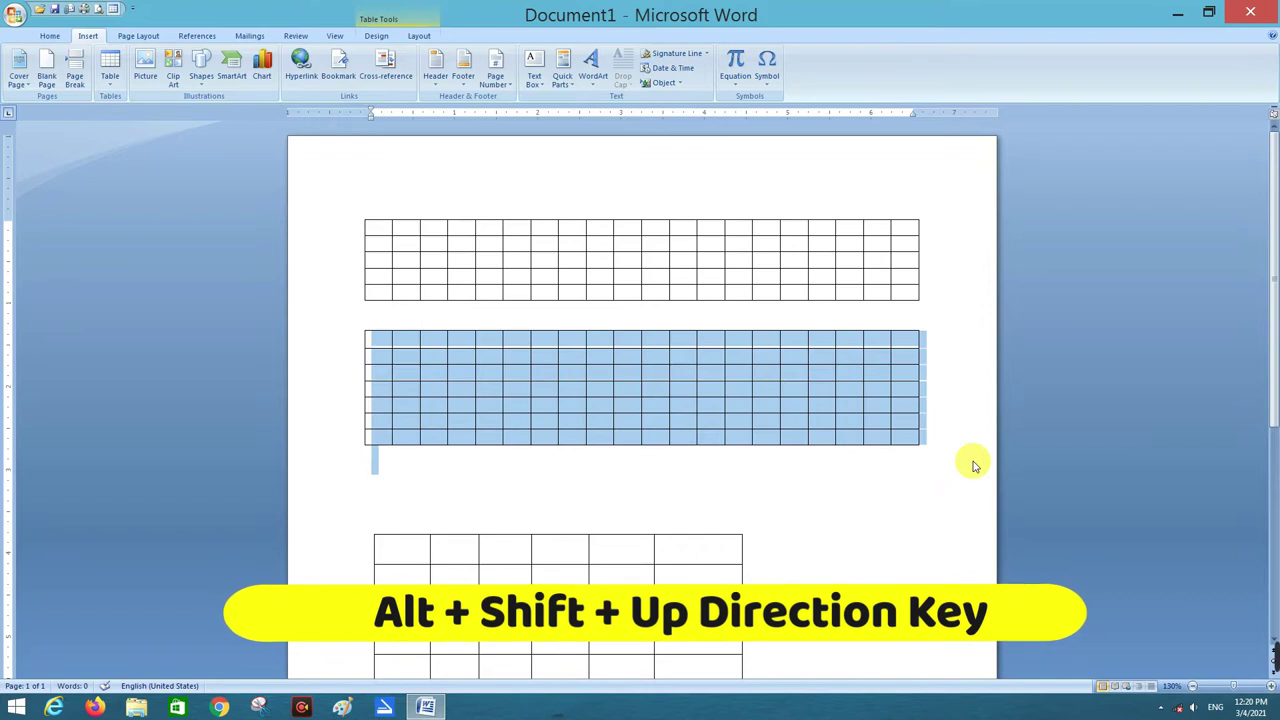
{"action": "key", "text": "alt+shift+Up"}
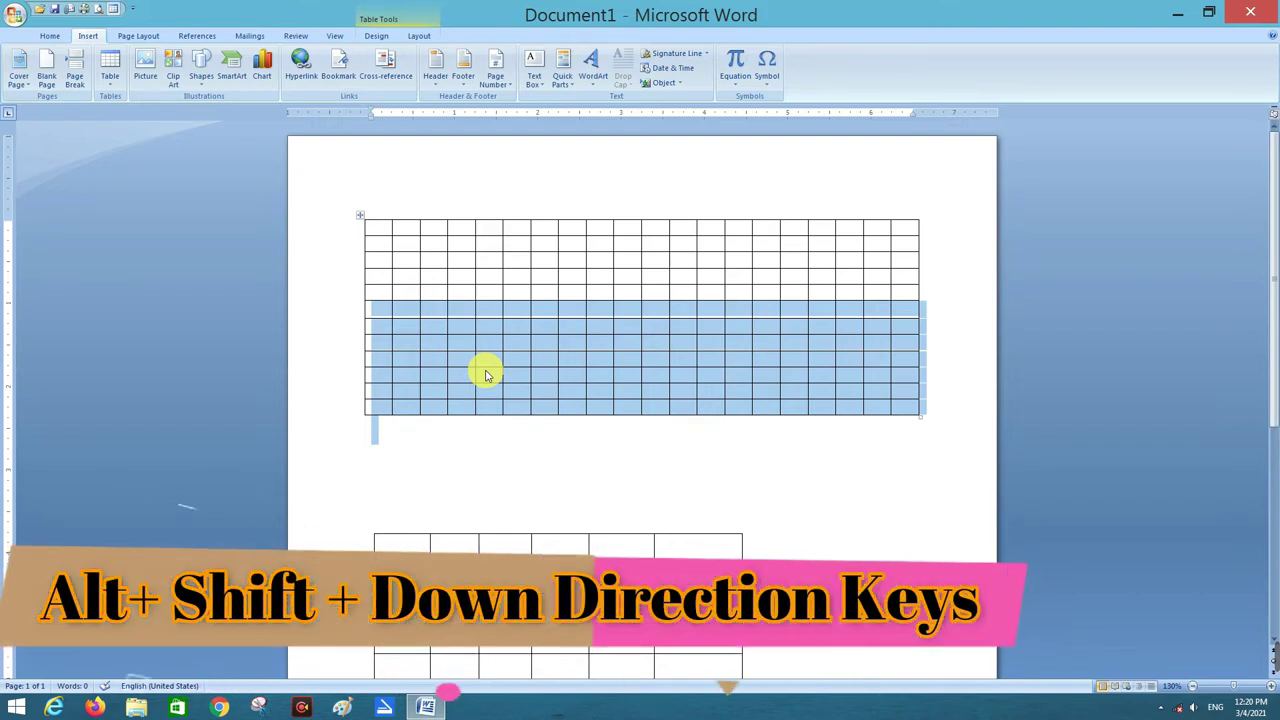
{"action": "key", "text": "alt+shift+Down"}
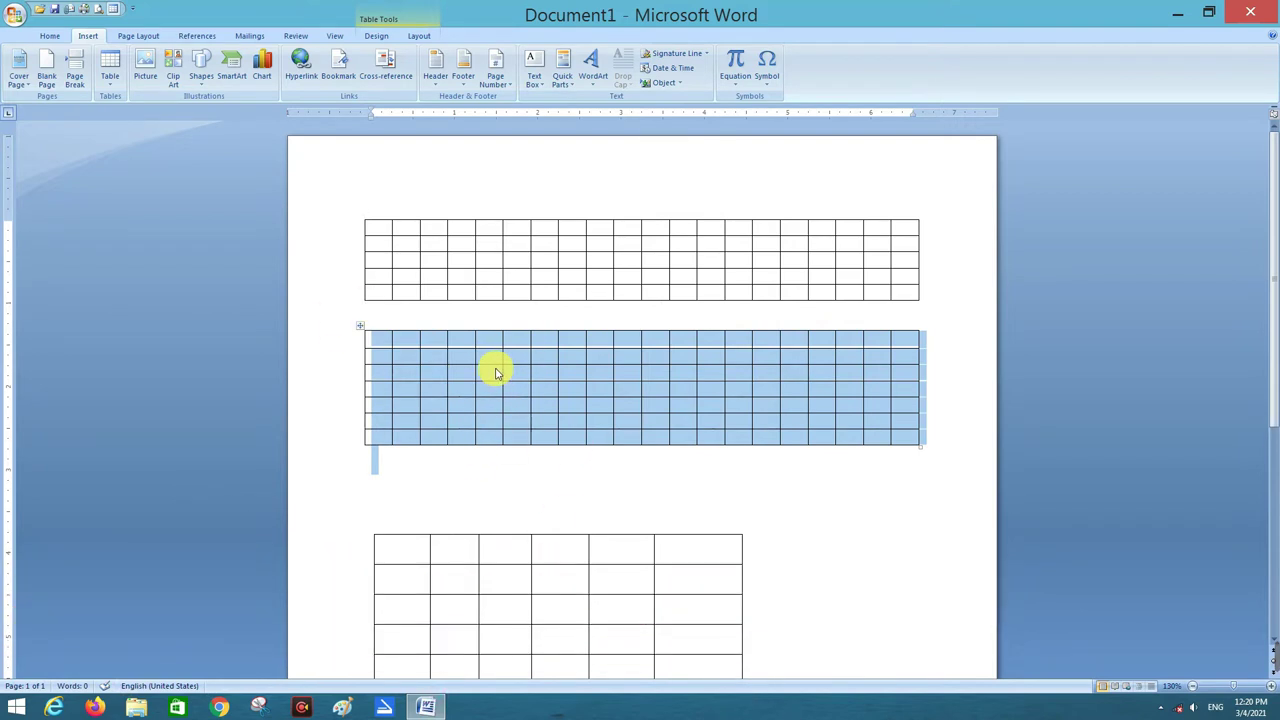
Move the second table's first row up into the first table with Alt+Shift+Up
{"action": "left_click", "coordinate": [366, 294]}
{"action": "left_click", "coordinate": [377, 294]}
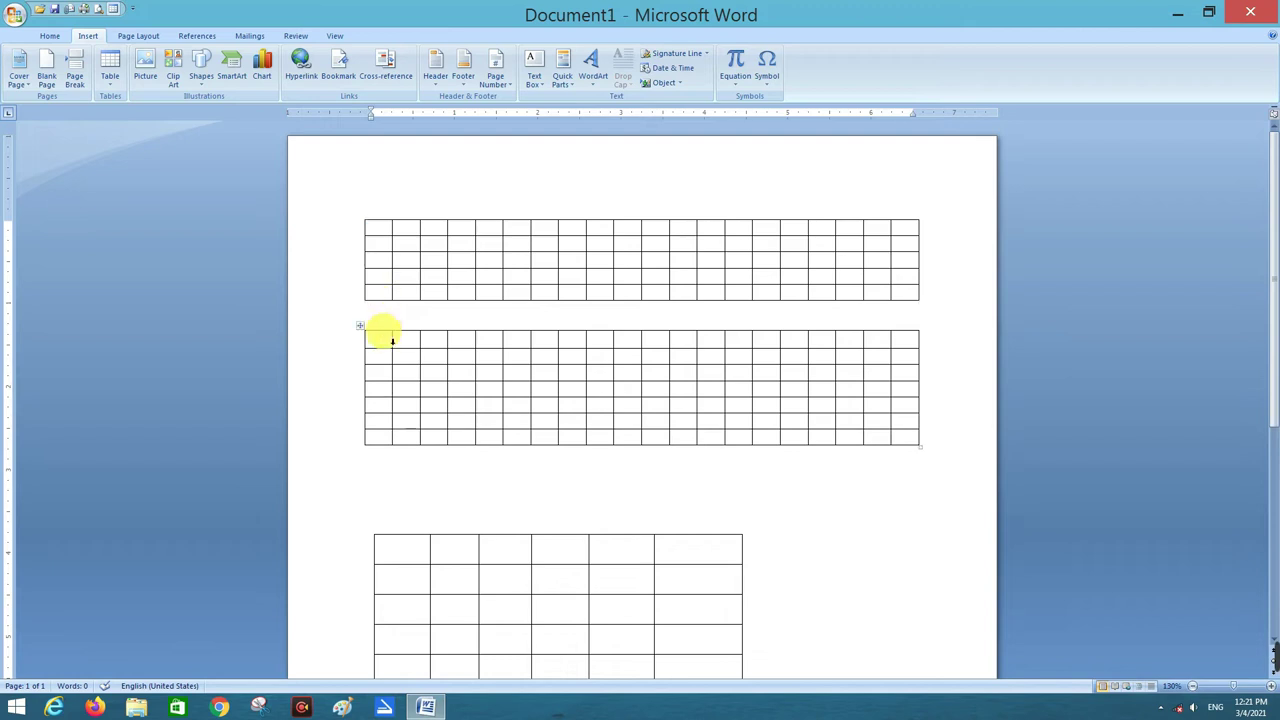
{"action": "left_click", "coordinate": [385, 341]}
{"action": "left_click", "coordinate": [385, 343]}
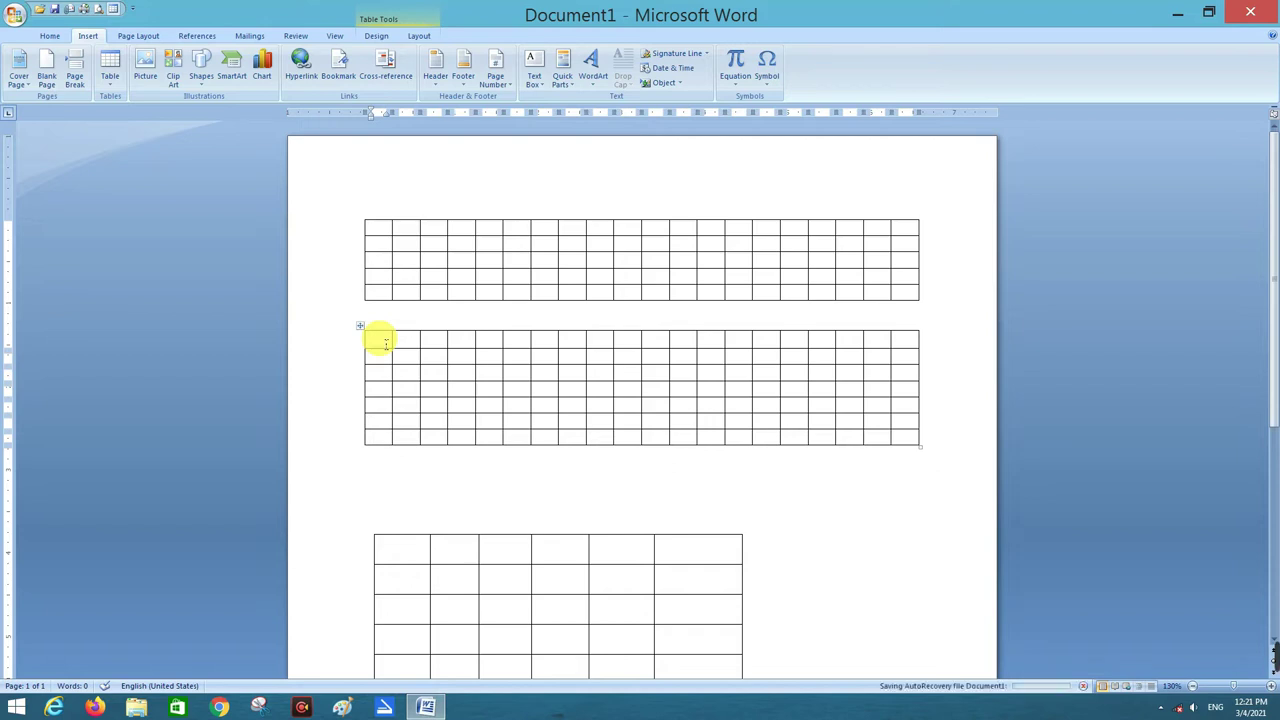
{"action": "left_click_drag", "start_coordinate": [385, 343], "coordinate": [692, 440]}
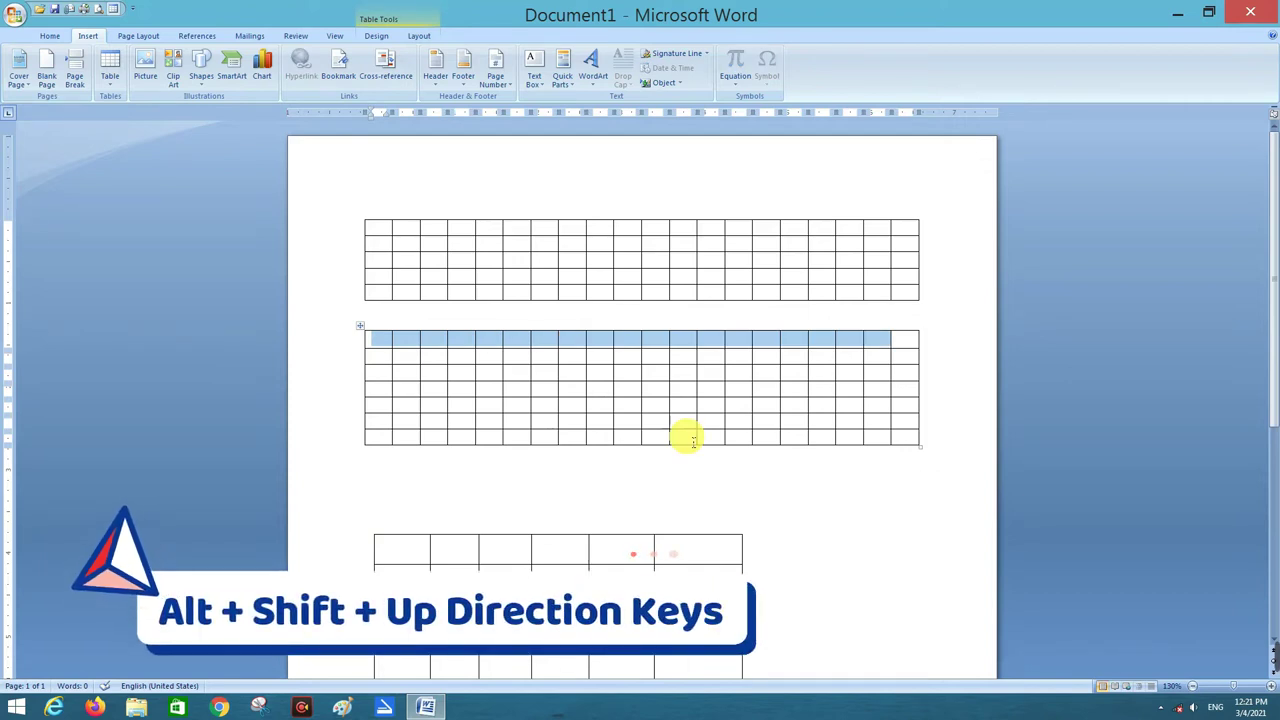
{"action": "key", "text": "alt+shift+Up"}
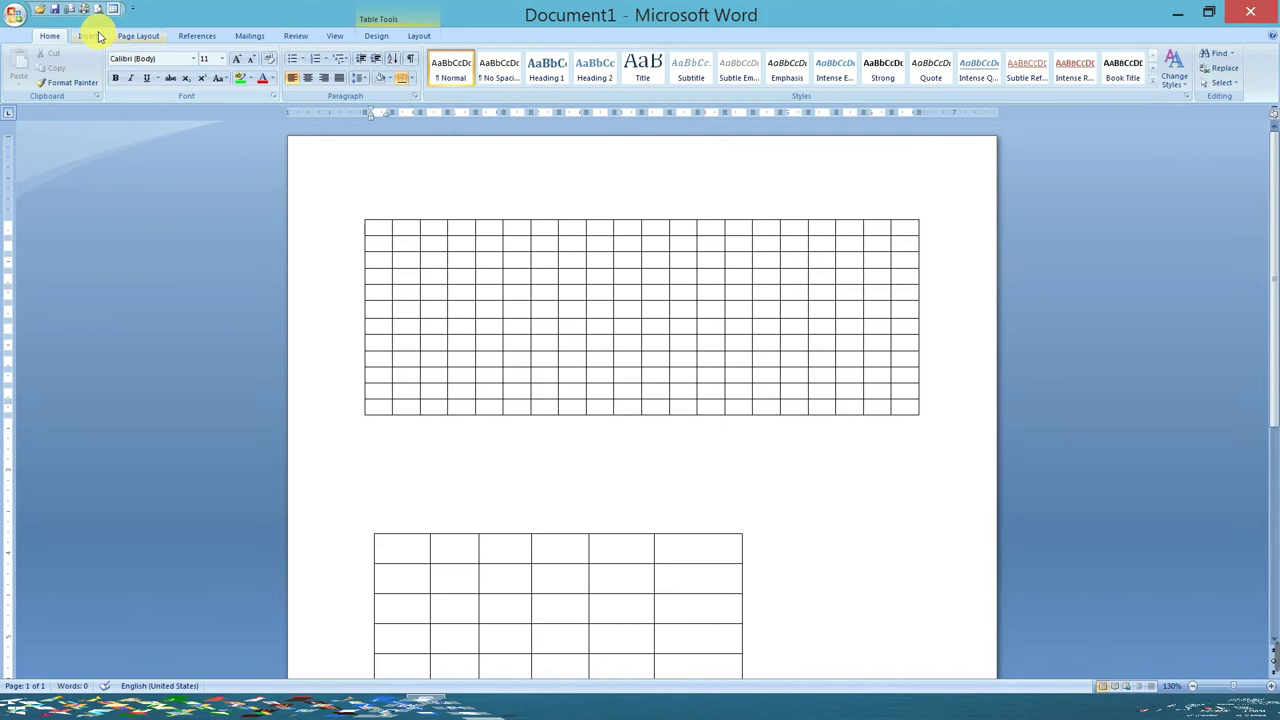
Open the Insert > Table menu with the cursor on the empty line between the tables
{"action": "left_click", "coordinate": [98, 37]}
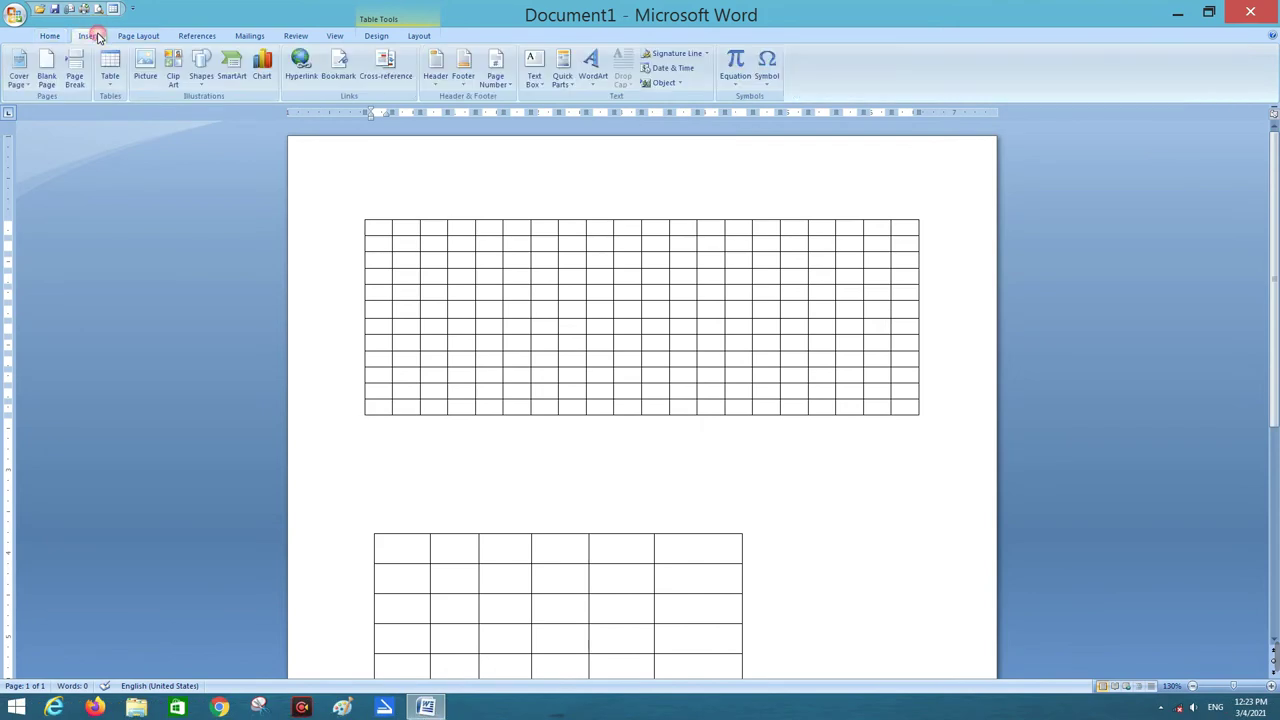
{"action": "left_click", "coordinate": [108, 78]}
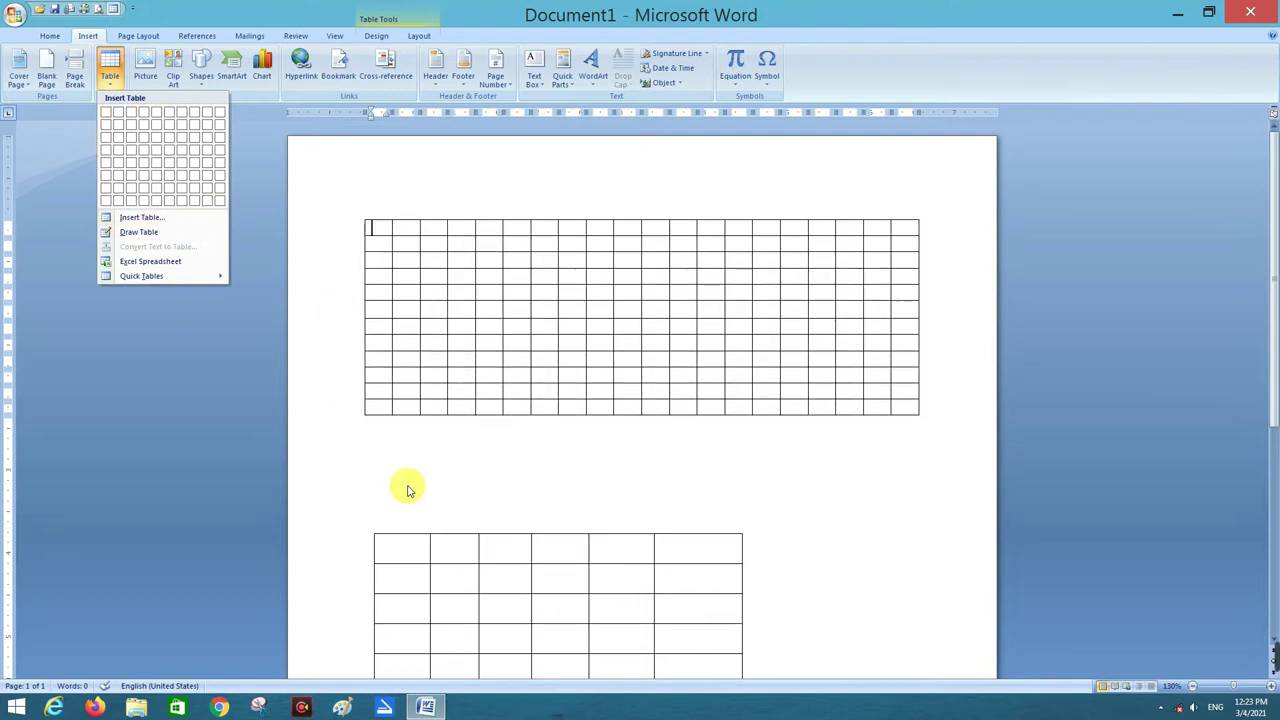
{"action": "left_click", "coordinate": [470, 479]}
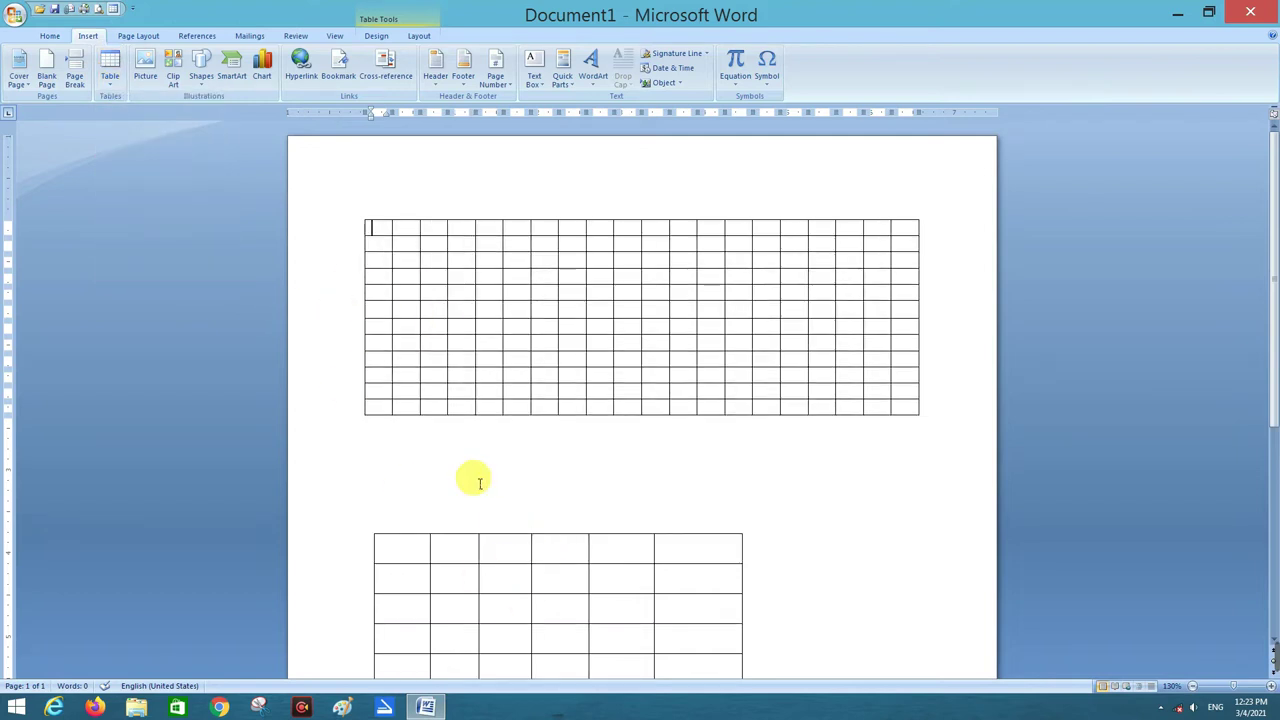
{"action": "left_click", "coordinate": [472, 478]}
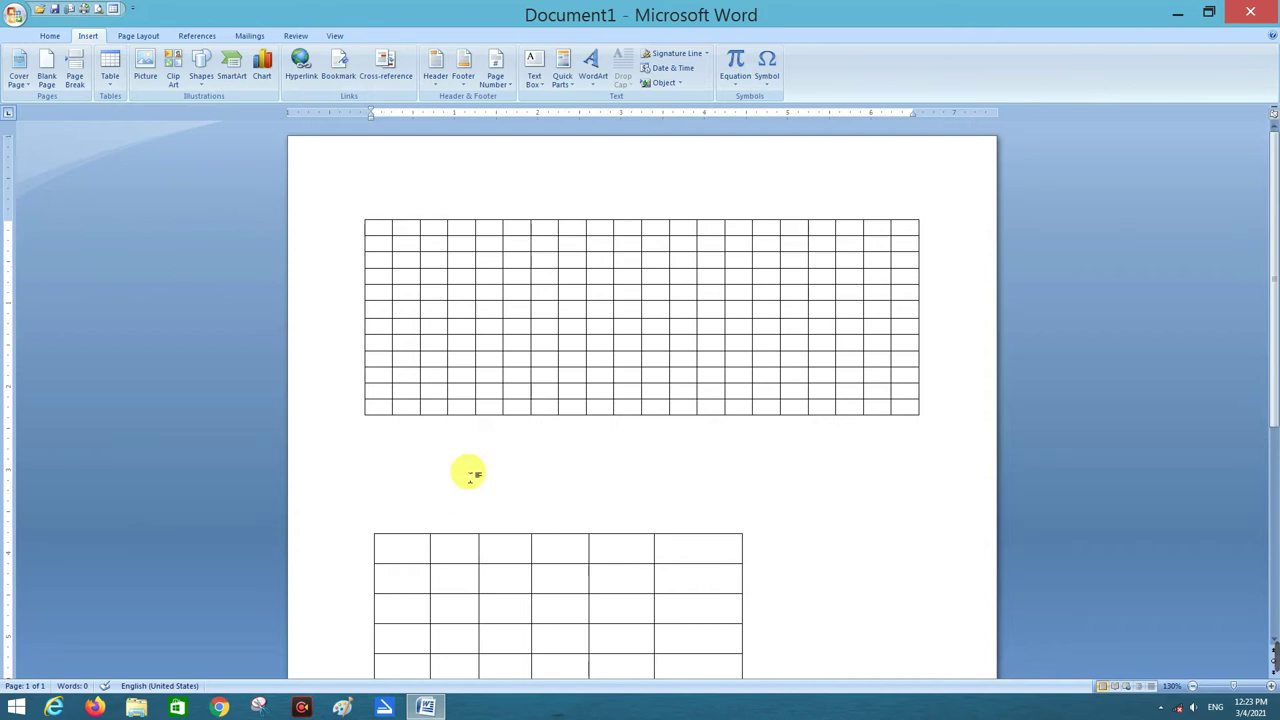
{"action": "left_click", "coordinate": [110, 78]}
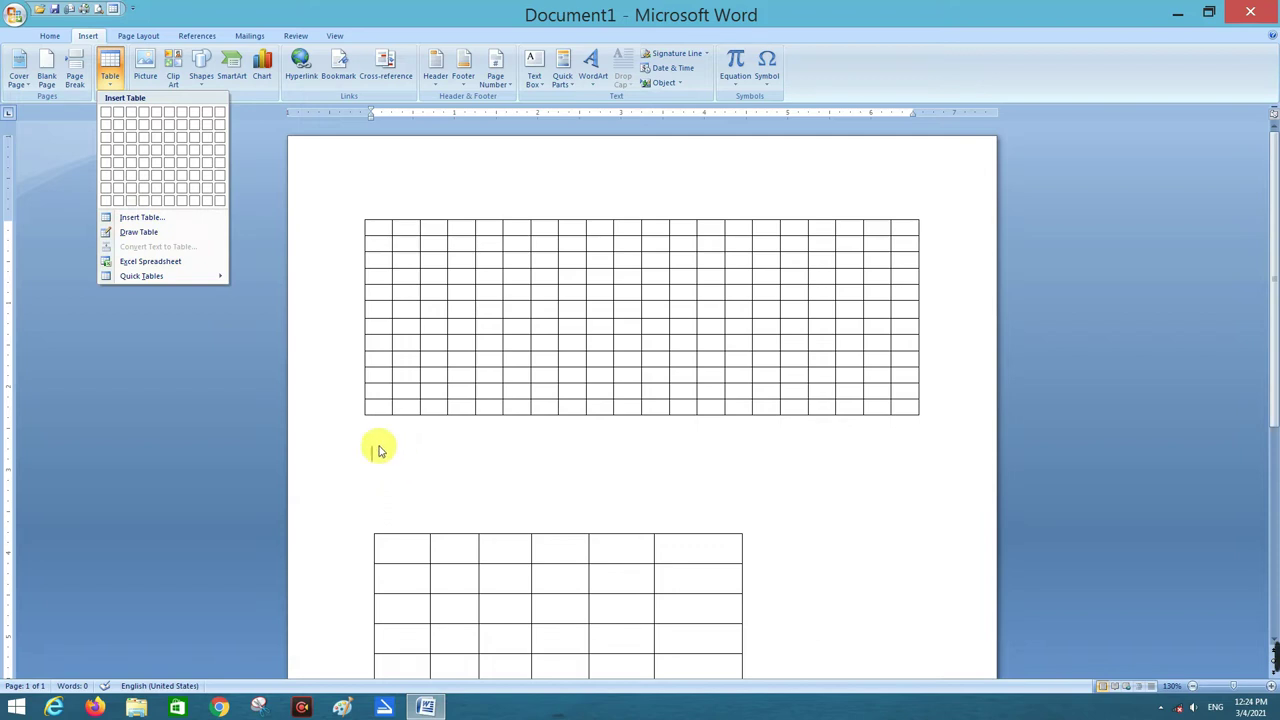
Use Draw Table to draw a table box below the small table
{"action": "left_click", "coordinate": [165, 232]}
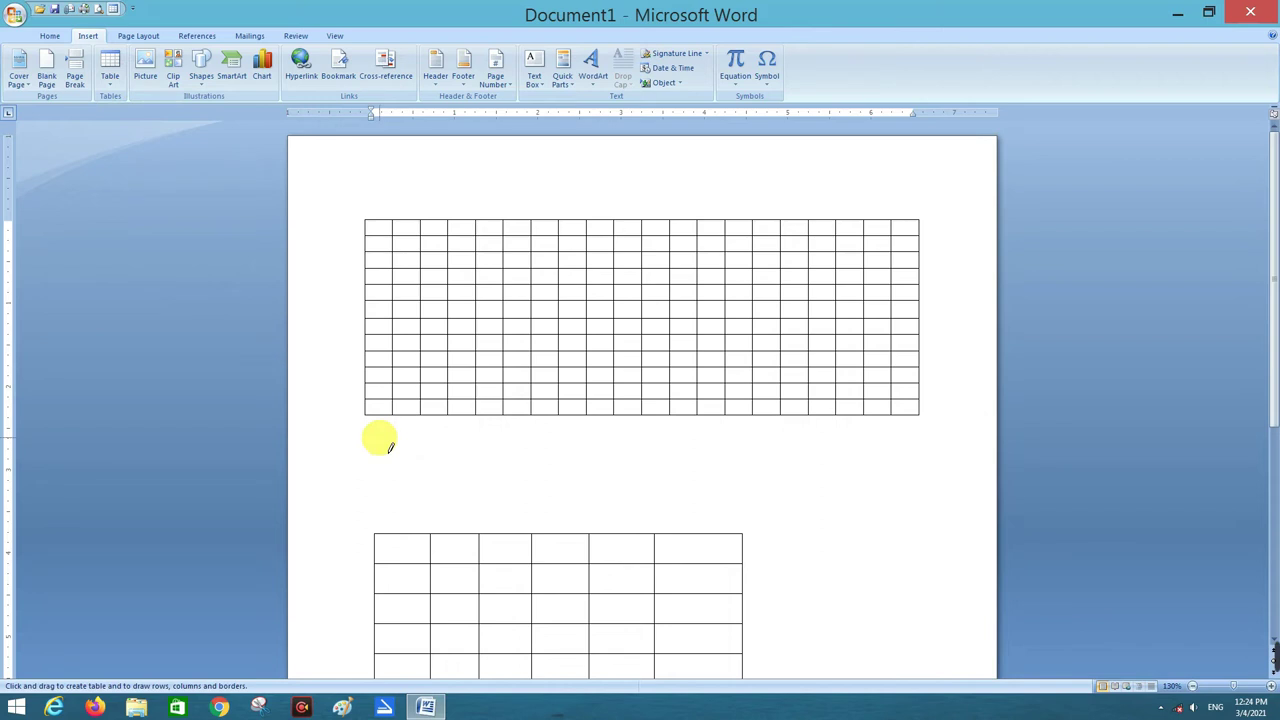
{"action": "scroll", "coordinate": [372, 448], "scroll_direction": "down", "scroll_amount": 5}
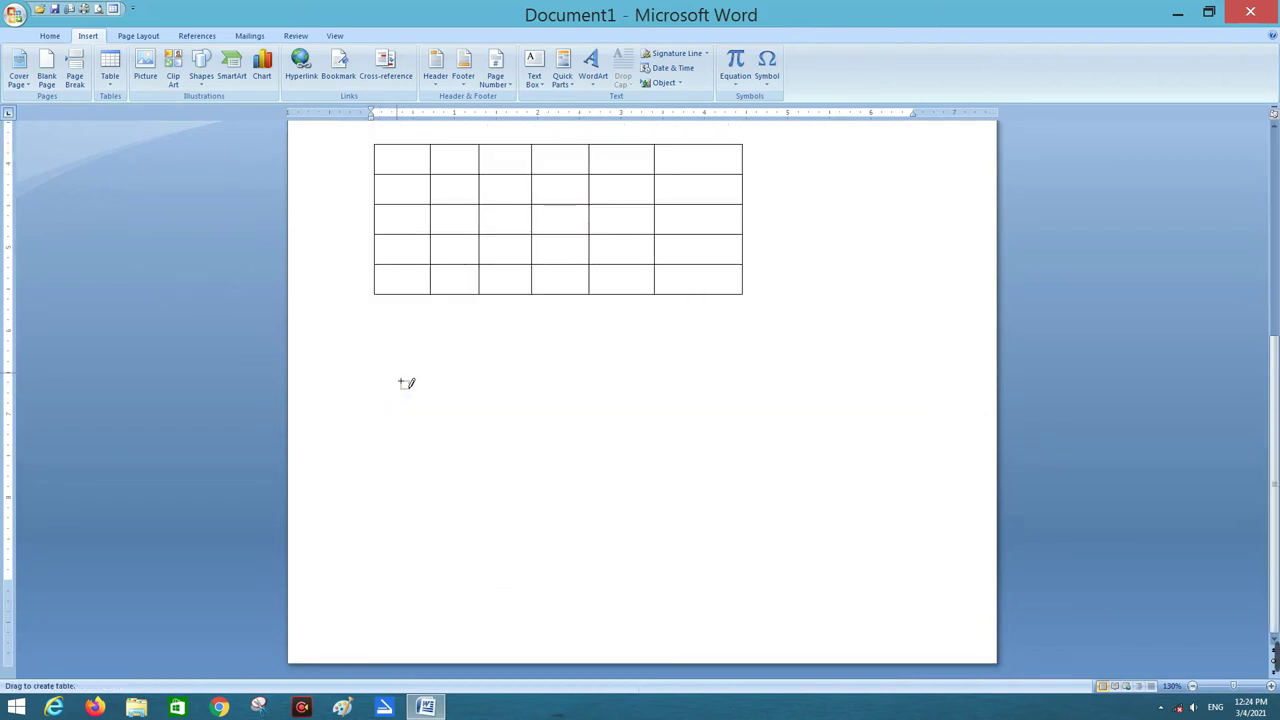
{"action": "left_click_drag", "start_coordinate": [400, 376], "coordinate": [405, 393]}
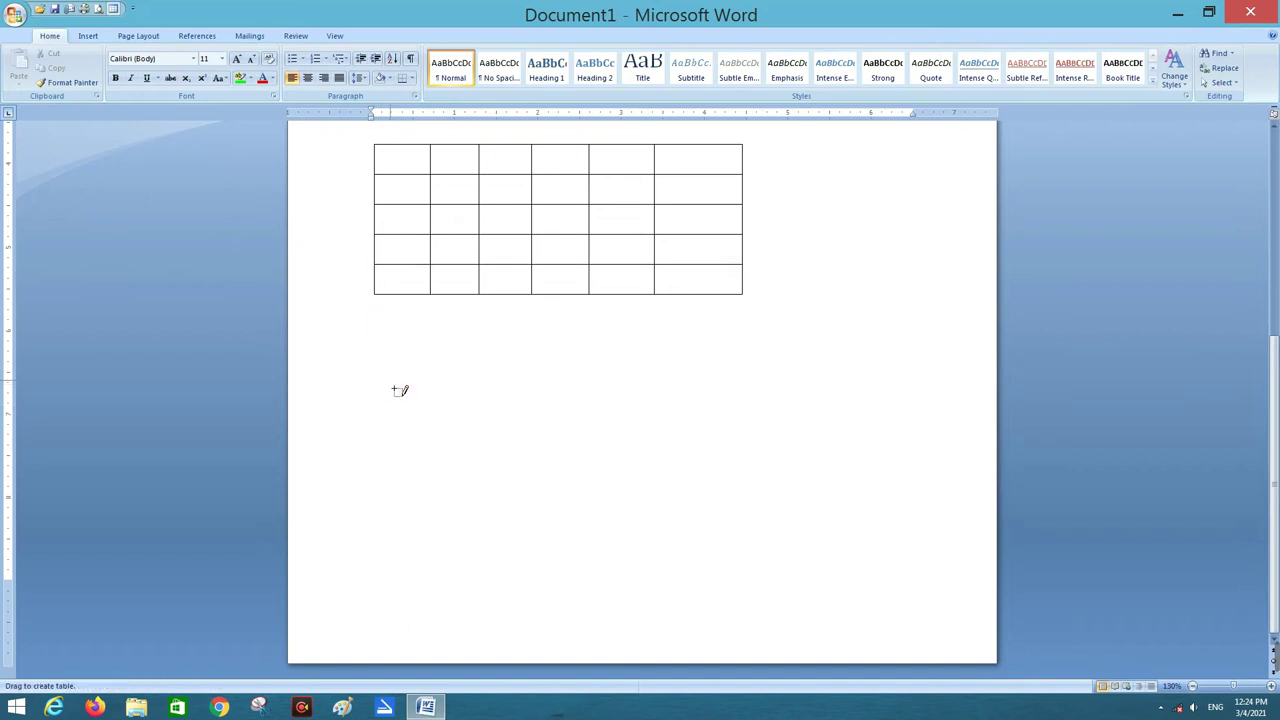
{"action": "left_click_drag", "start_coordinate": [391, 382], "coordinate": [811, 607]}
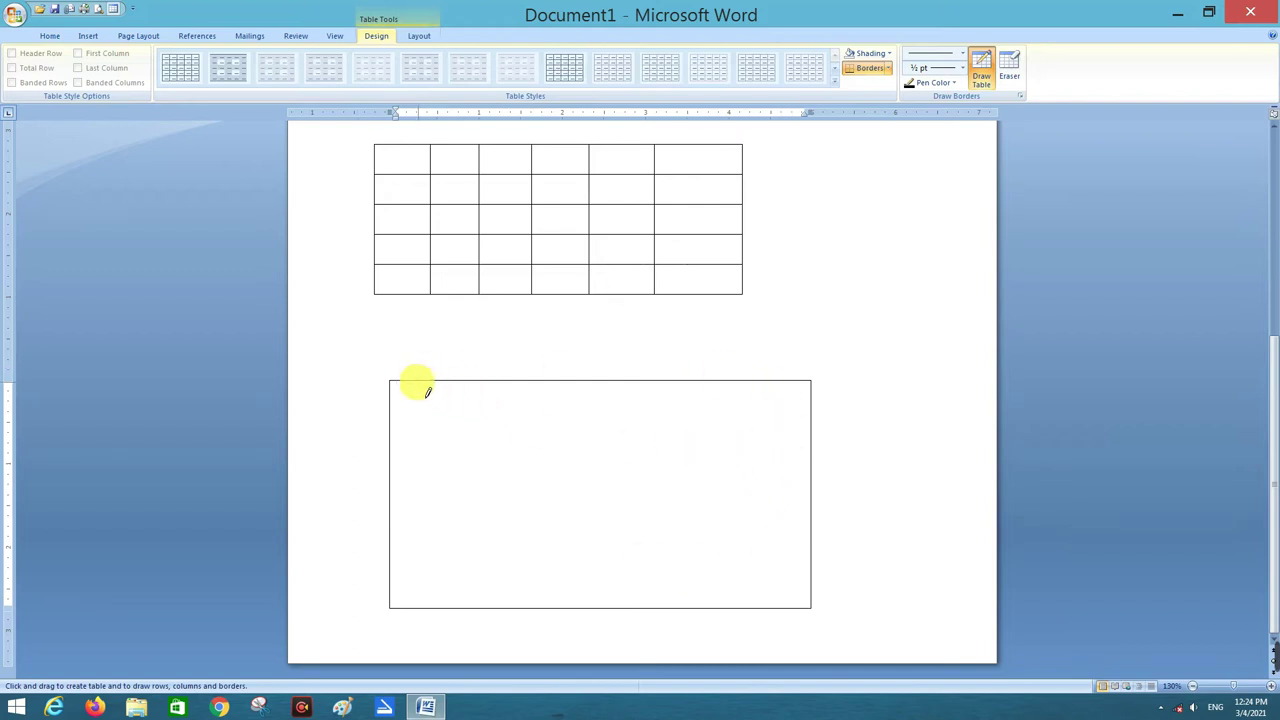
Draw several column lines inside the box, then turn Draw Table off
{"action": "left_click_drag", "start_coordinate": [427, 392], "coordinate": [427, 507]}
{"action": "left_click_drag", "start_coordinate": [418, 566], "coordinate": [418, 570]}
{"action": "left_click_drag", "start_coordinate": [445, 382], "coordinate": [456, 407]}
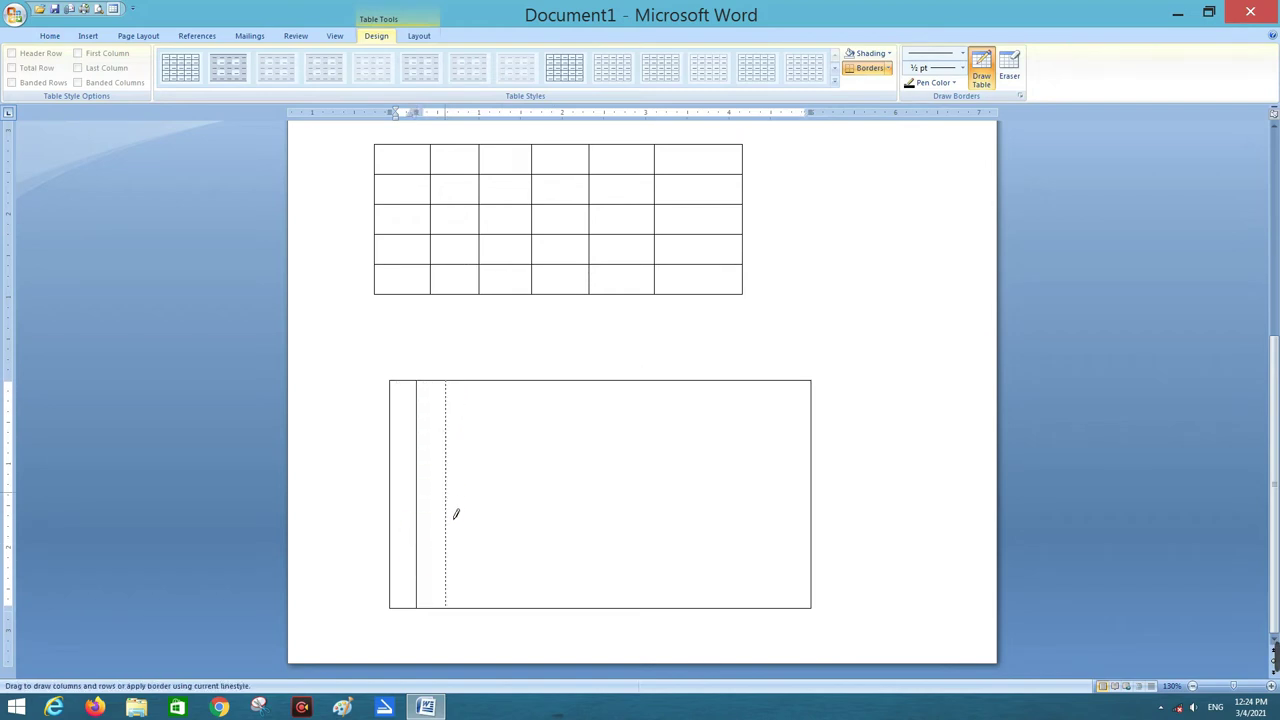
{"action": "left_click_drag", "start_coordinate": [455, 514], "coordinate": [451, 598]}
{"action": "left_click_drag", "start_coordinate": [472, 382], "coordinate": [486, 553]}
{"action": "left_click_drag", "start_coordinate": [506, 394], "coordinate": [497, 543]}
{"action": "left_click_drag", "start_coordinate": [380, 417], "coordinate": [518, 429]}
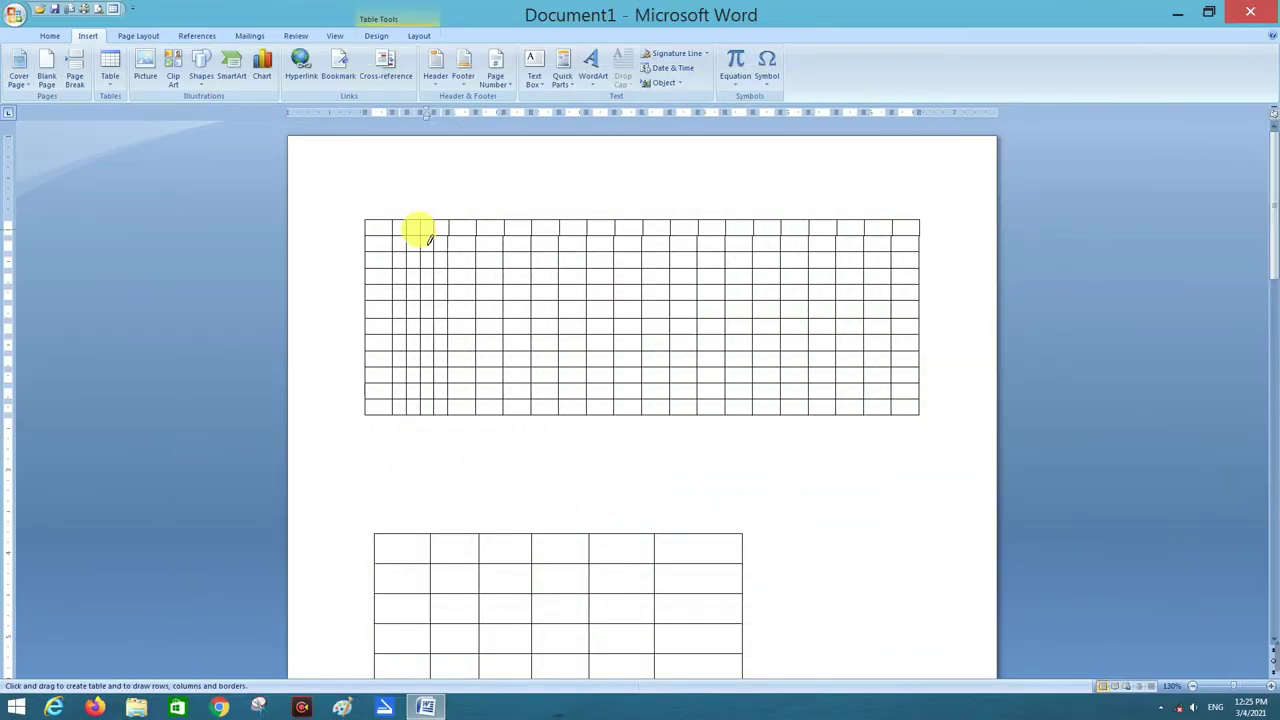
{"action": "left_click", "coordinate": [114, 86]}
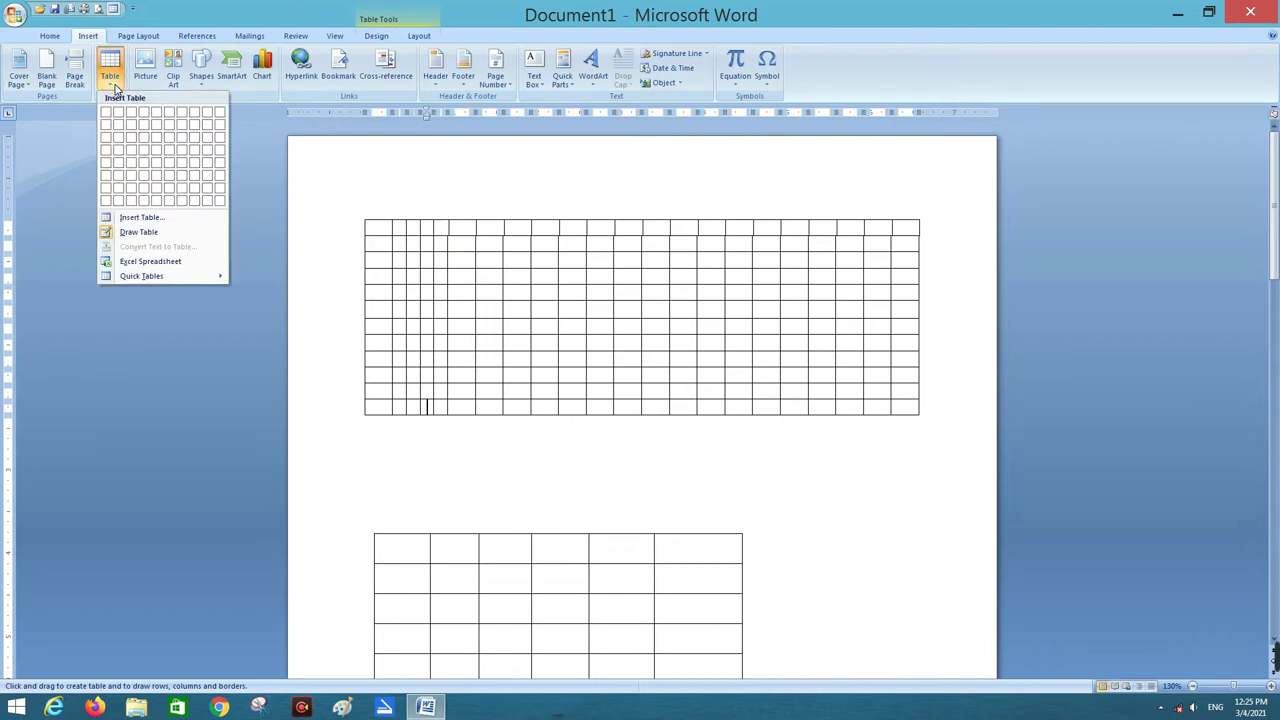
{"action": "left_click", "coordinate": [140, 232]}
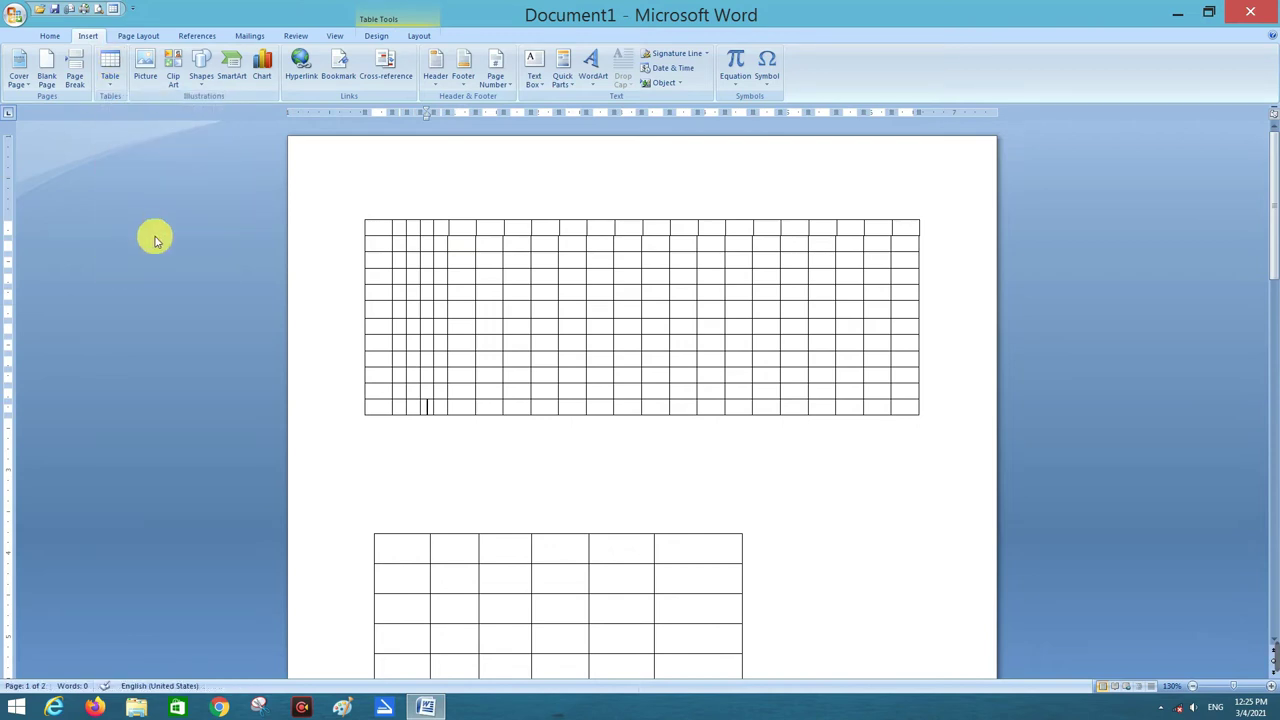
{"action": "mouse_move", "coordinate": [447, 352]}
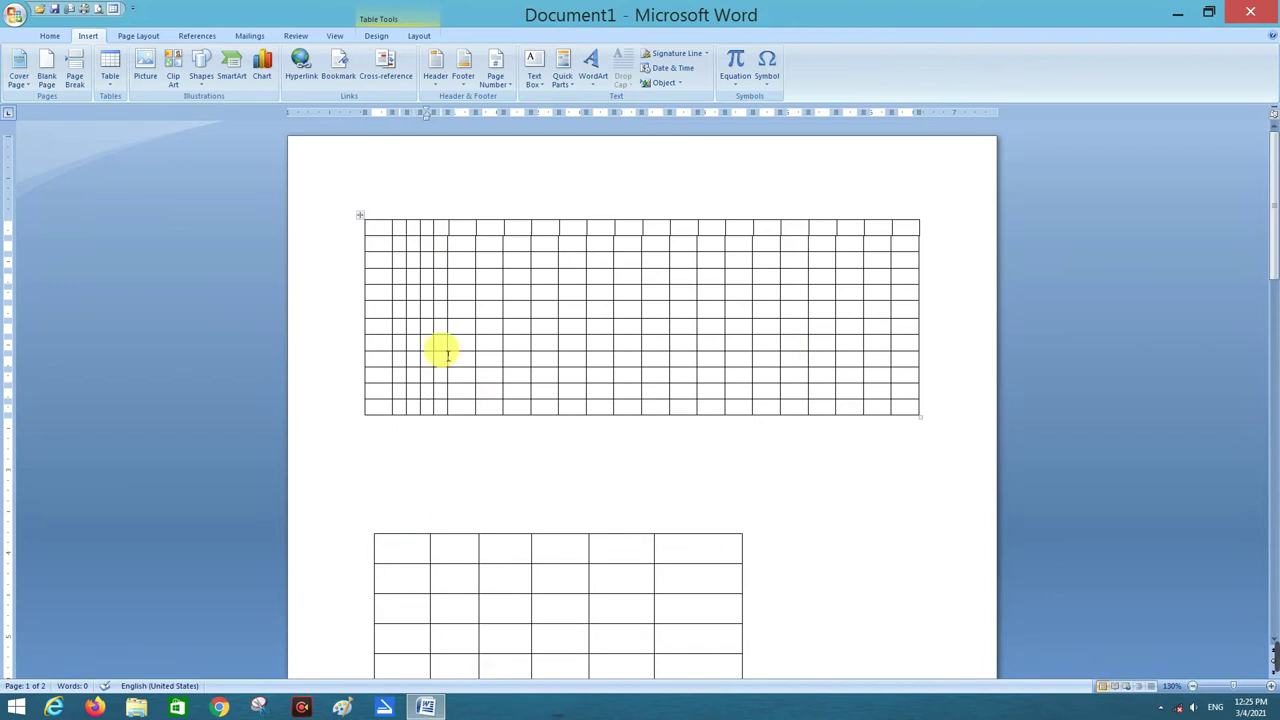
Select and drag the top table by its move handle, then undo to leave the page empty
{"action": "left_click", "coordinate": [366, 221]}
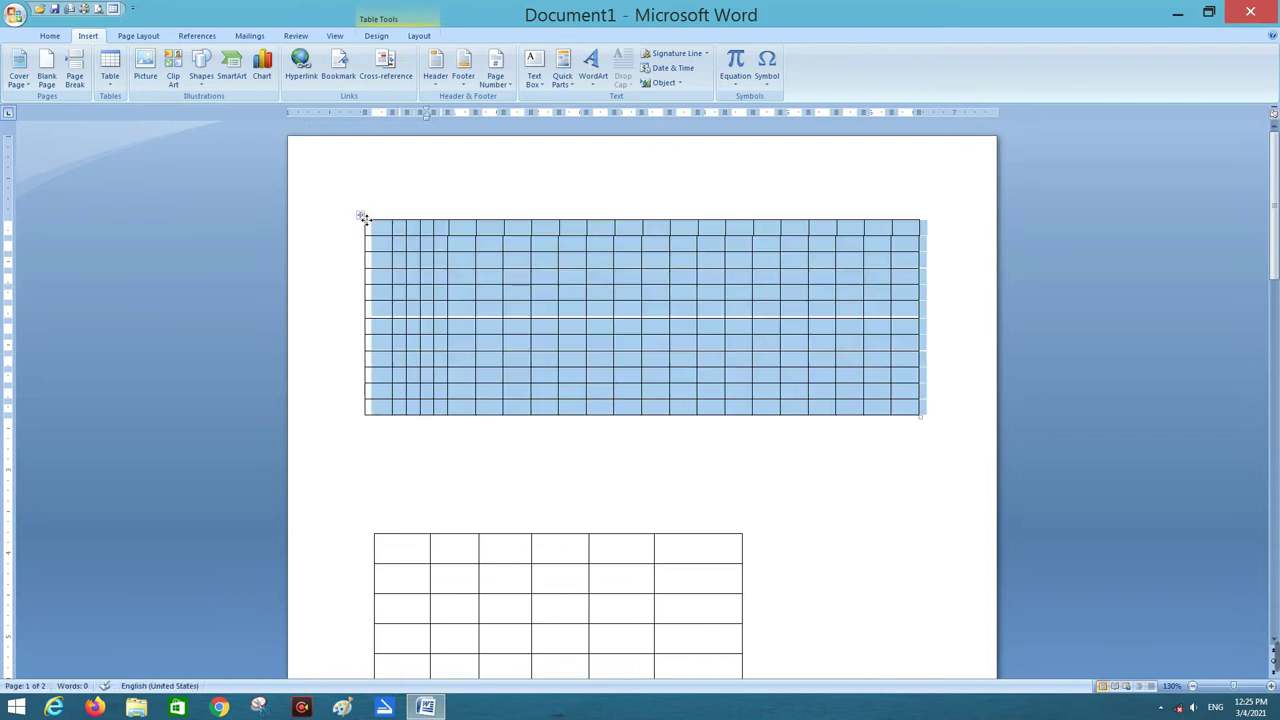
{"action": "left_click", "coordinate": [362, 217]}
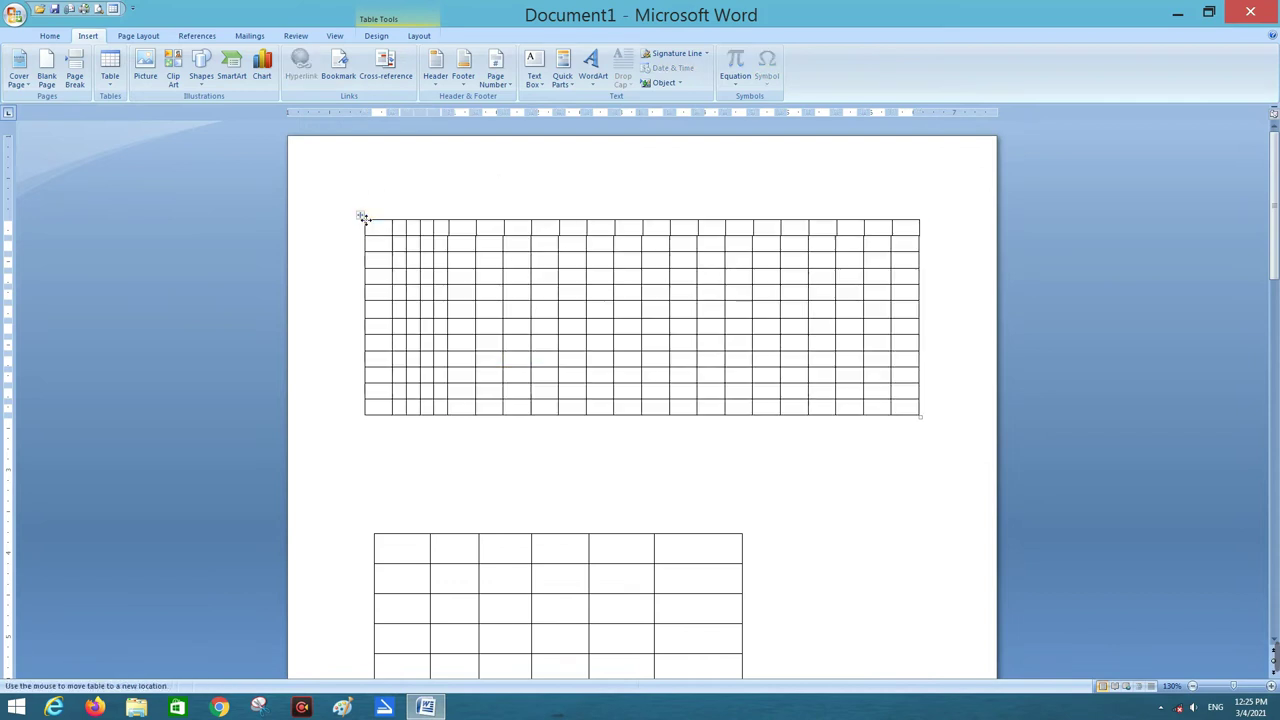
{"action": "mouse_move", "coordinate": [358, 240]}
{"action": "left_mouse_down"}
{"action": "mouse_move", "coordinate": [408, 258]}
{"action": "mouse_move", "coordinate": [410, 221]}
{"action": "mouse_move", "coordinate": [386, 313]}
{"action": "left_mouse_up"}
{"action": "key", "text": "ctrl+z"}
{"action": "key", "text": "ctrl+z"}
{"action": "key", "text": "ctrl+z"}
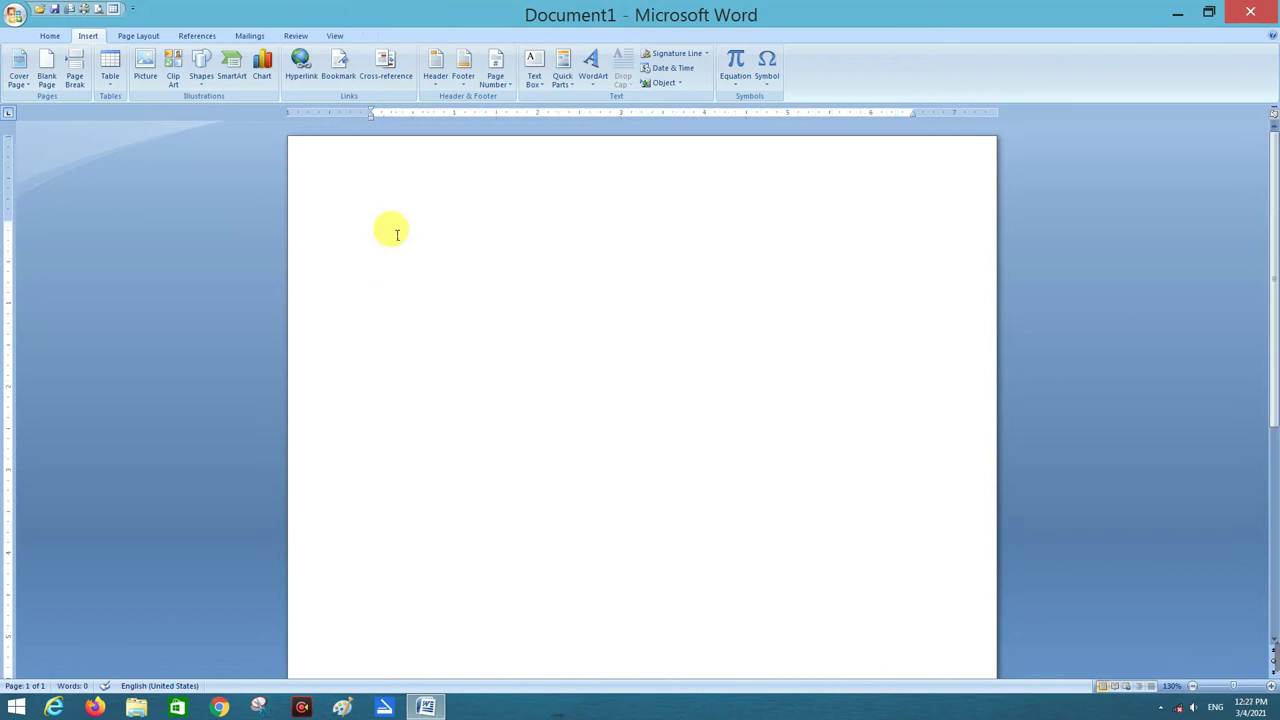
Insert an 8-column, 5-row table from the grid and enter 55 in the first cell
{"action": "left_click", "coordinate": [110, 78]}
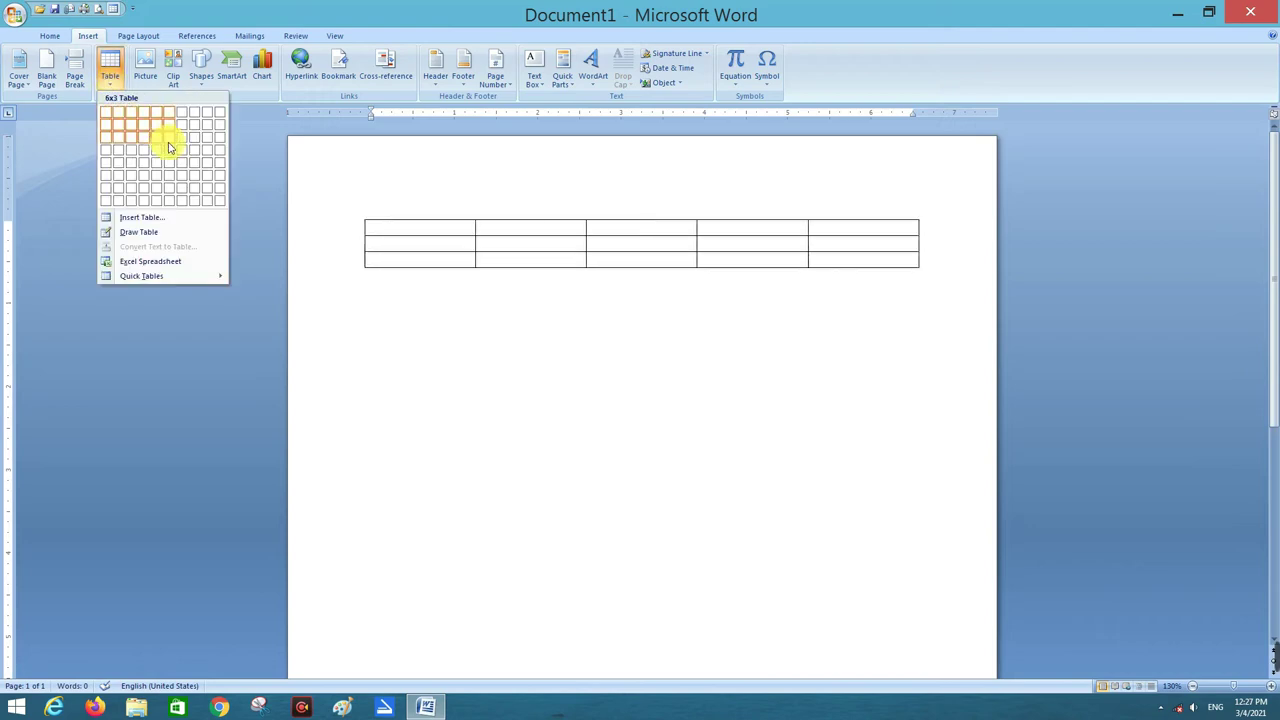
{"action": "left_click", "coordinate": [196, 165]}
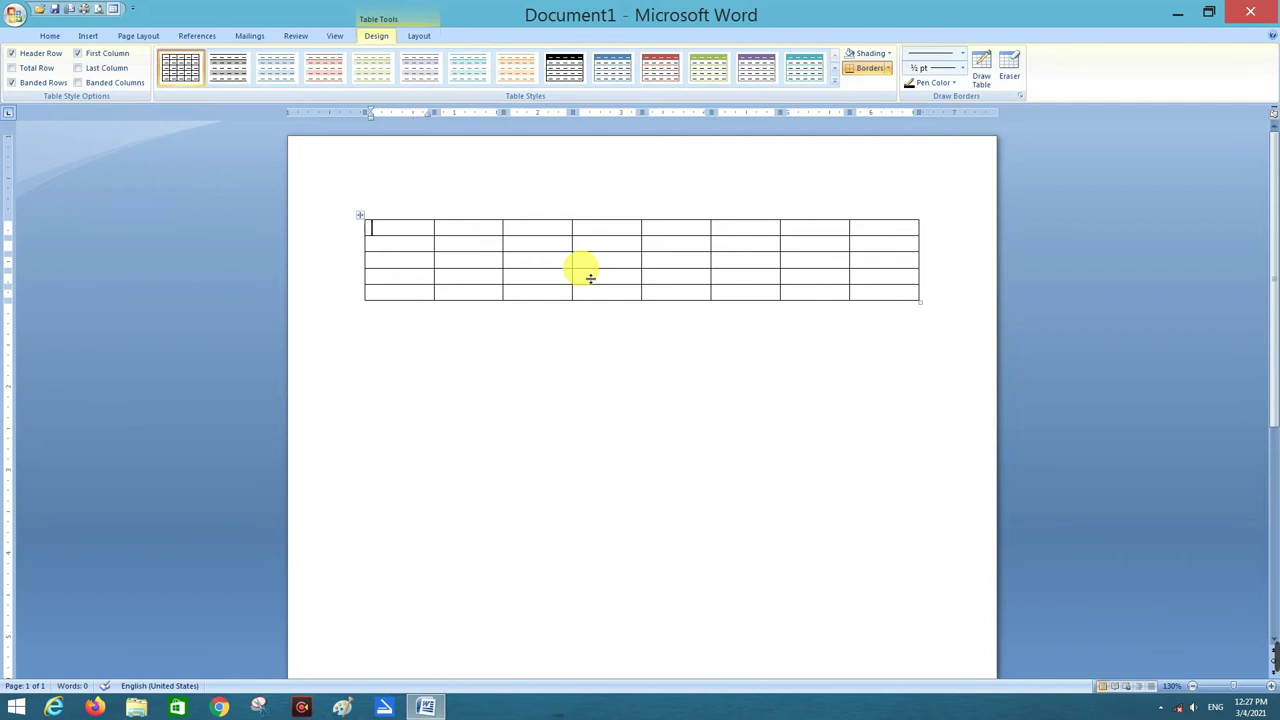
{"action": "type", "text": "55"}
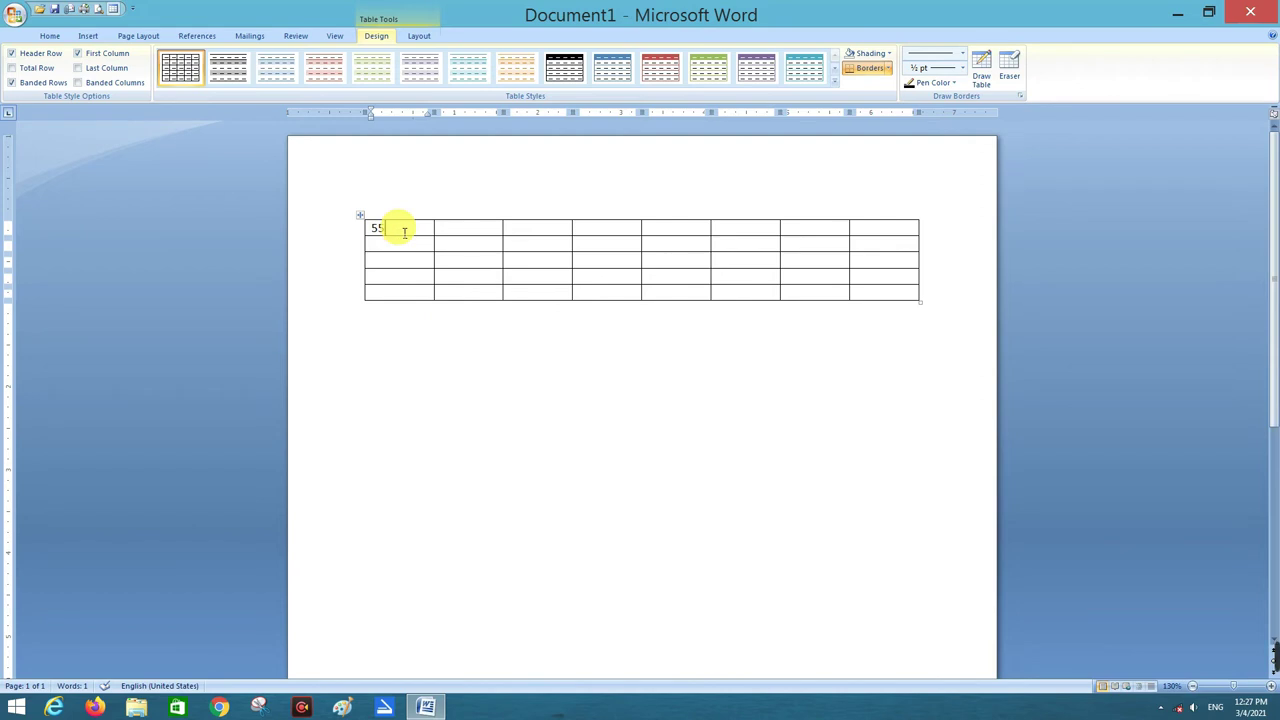
Fill row one's cells two to five with 545, 5, 55 and 55
{"action": "key", "text": "Tab"}
{"action": "type", "text": "545"}
{"action": "key", "text": "Tab"}
{"action": "type", "text": "5"}
{"action": "key", "text": "Tab"}
{"action": "type", "text": "55"}
{"action": "key", "text": "Tab"}
{"action": "type", "text": "55"}
Enter 55 in cells six to eight, then step back into row one with Shift+Tab
{"action": "key", "text": "Tab"}
{"action": "type", "text": "55"}
{"action": "key", "text": "Tab"}
{"action": "type", "text": "55"}
{"action": "key", "text": "Tab"}
{"action": "type", "text": "55"}
{"action": "key", "text": "Tab"}
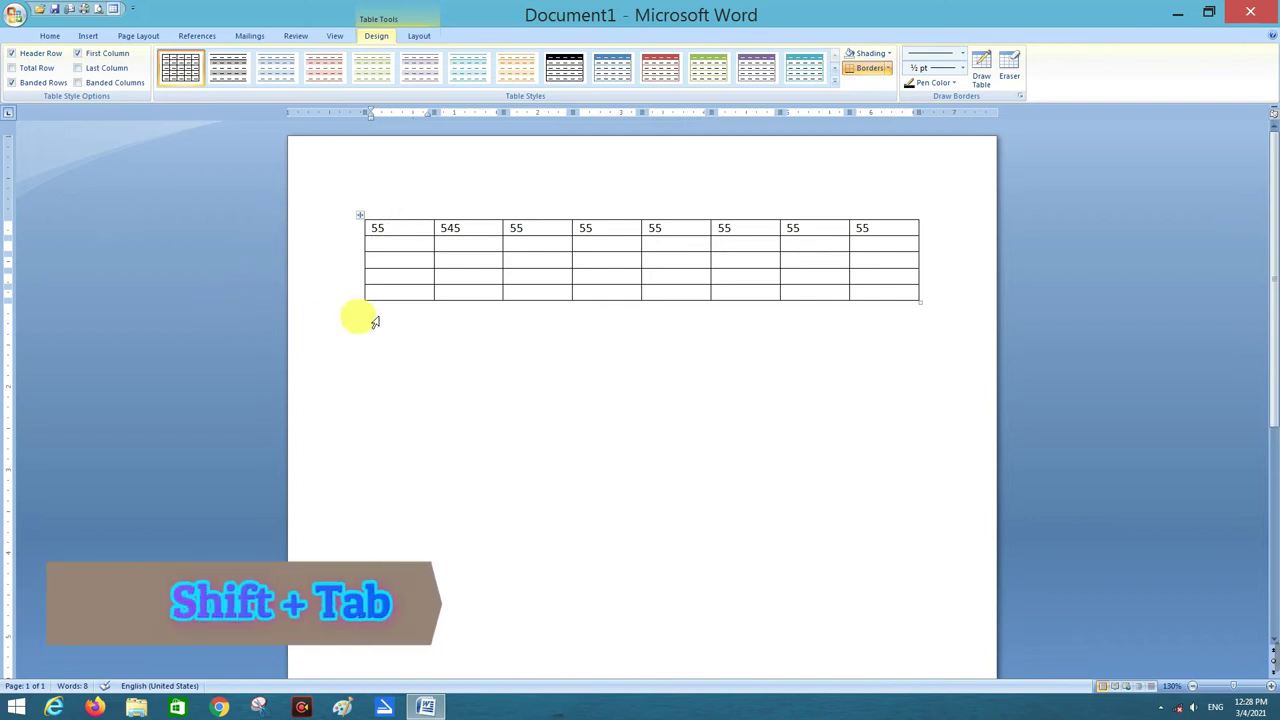
{"action": "key", "text": "shift+Tab"}
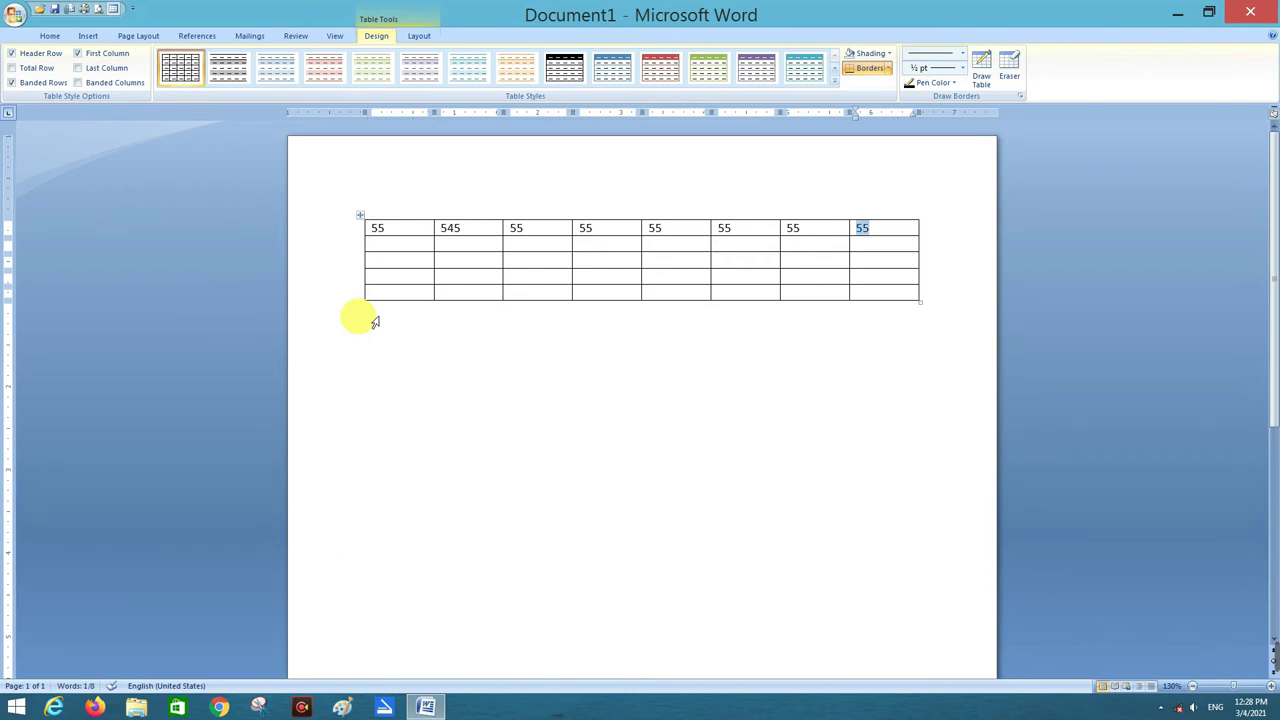
{"action": "key", "text": "shift+Tab"}
{"action": "key", "text": "shift+Tab"}
{"action": "key", "text": "shift+Tab"}
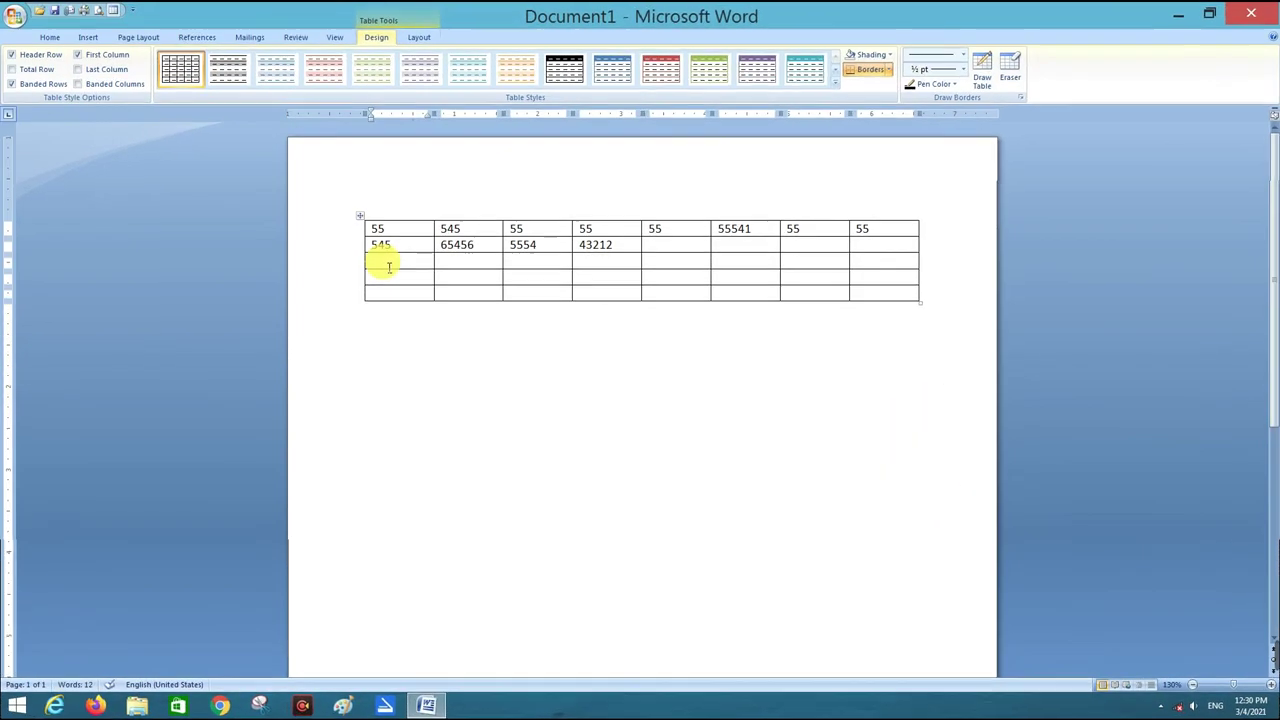
Insert an empty row directly below the table's first row and move into its second cell
{"action": "left_click", "coordinate": [389, 265]}
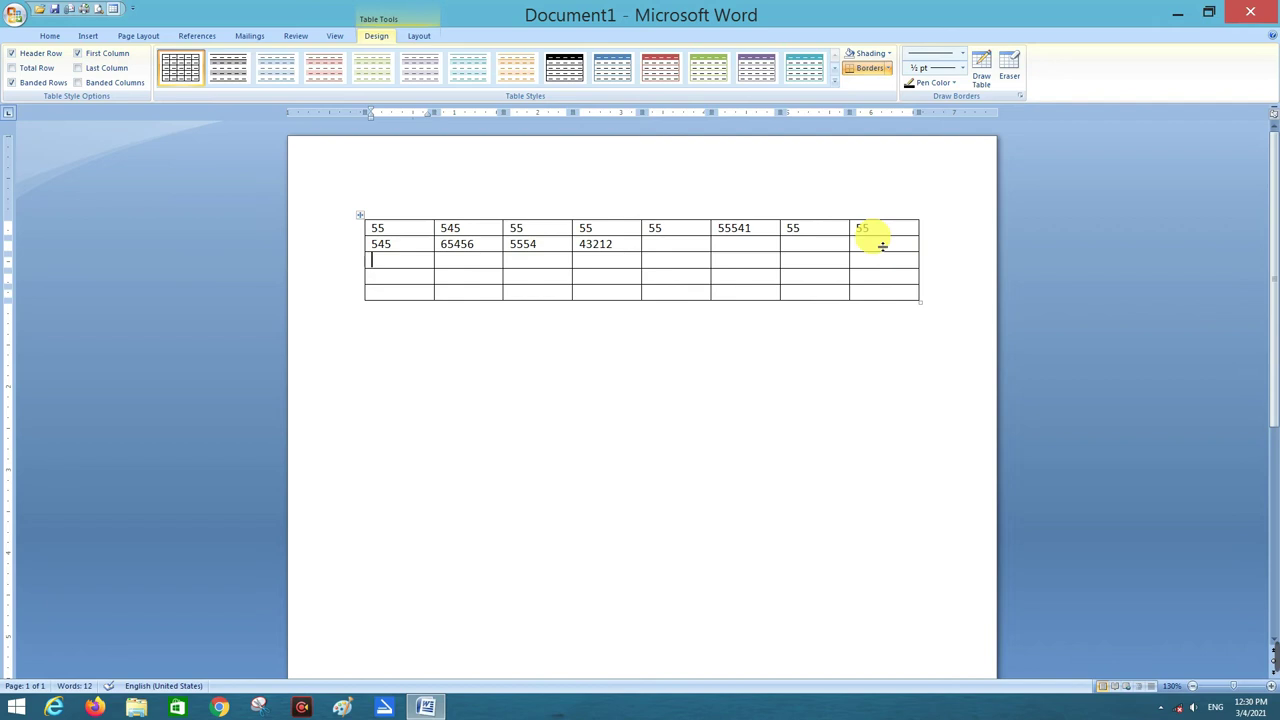
{"action": "left_click", "coordinate": [930, 229]}
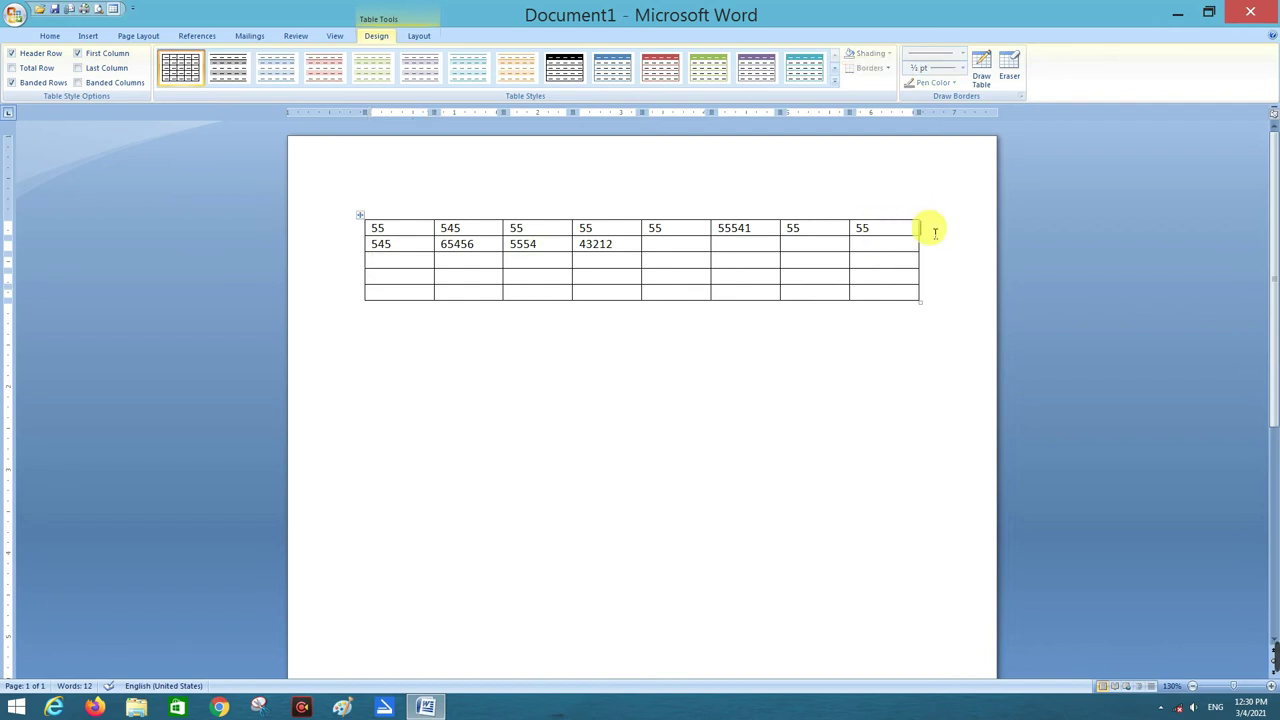
{"action": "key", "text": "Return"}
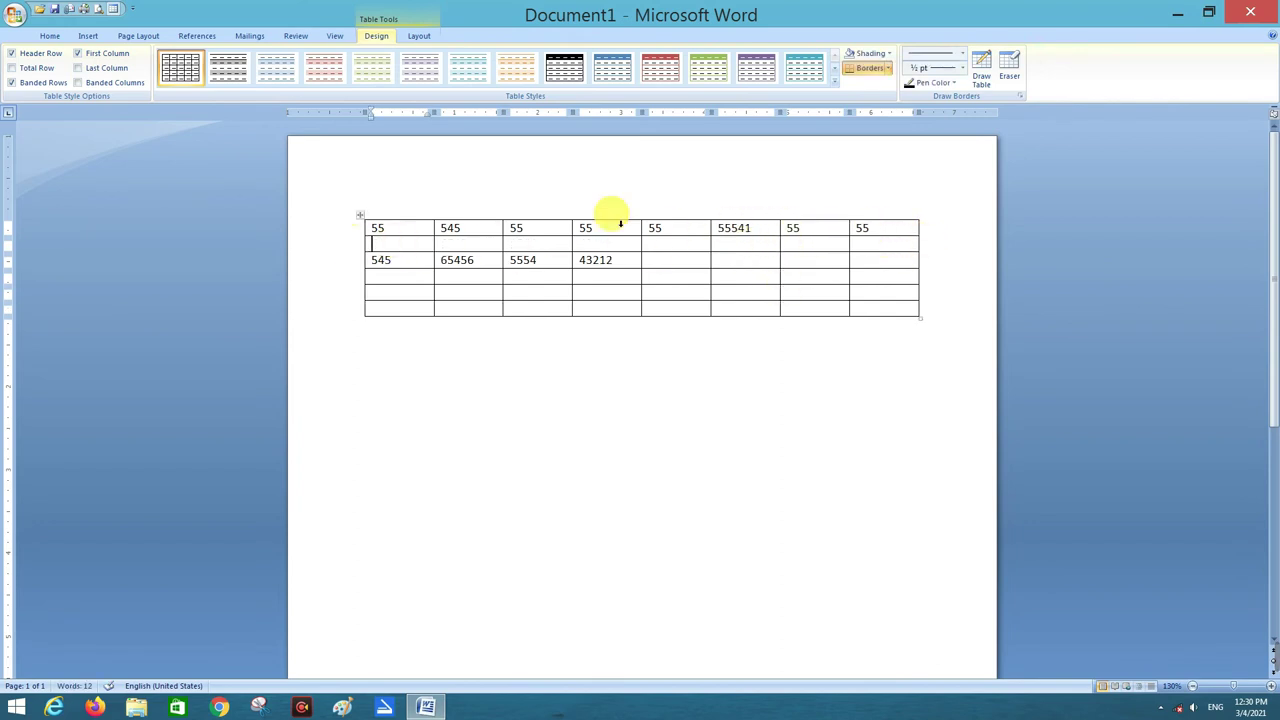
{"action": "type", "text": "65"}
{"action": "key", "text": "Tab"}
Type three tab-separated number lines starting 5454, 55 and 65 below the table, then select them
{"action": "type", "text": "65"}
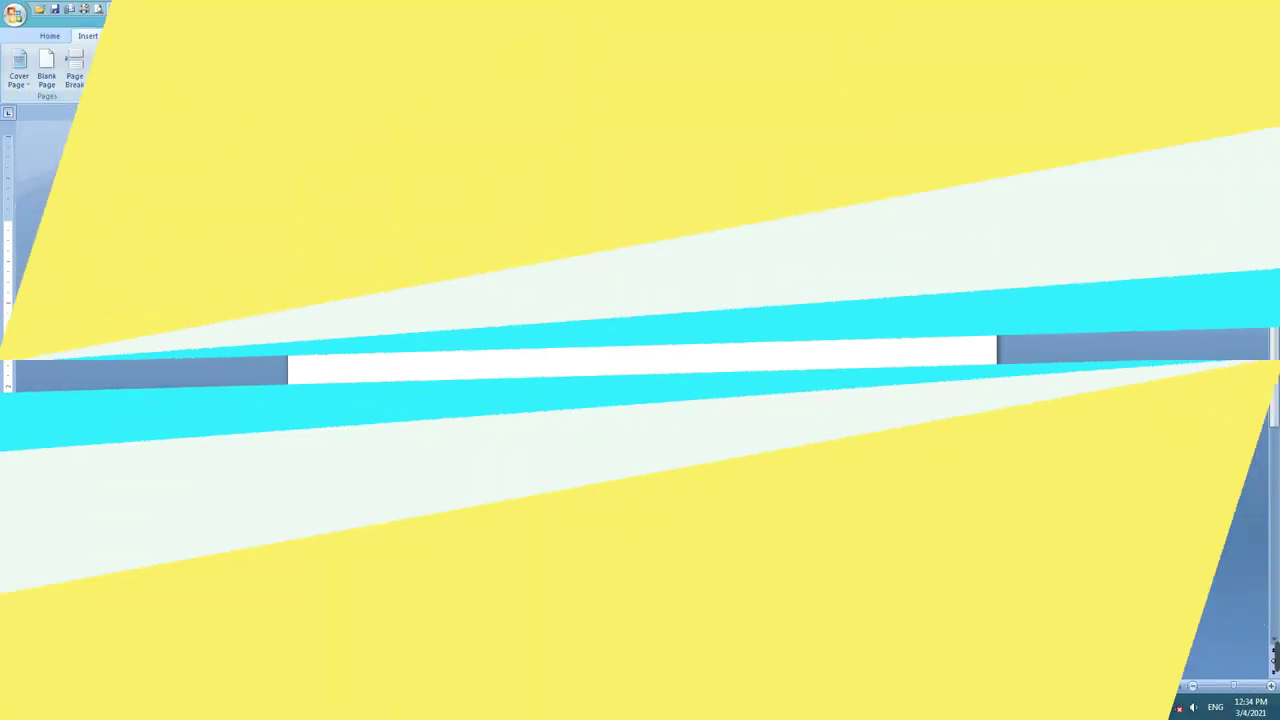
{"action": "left_click", "coordinate": [108, 72]}
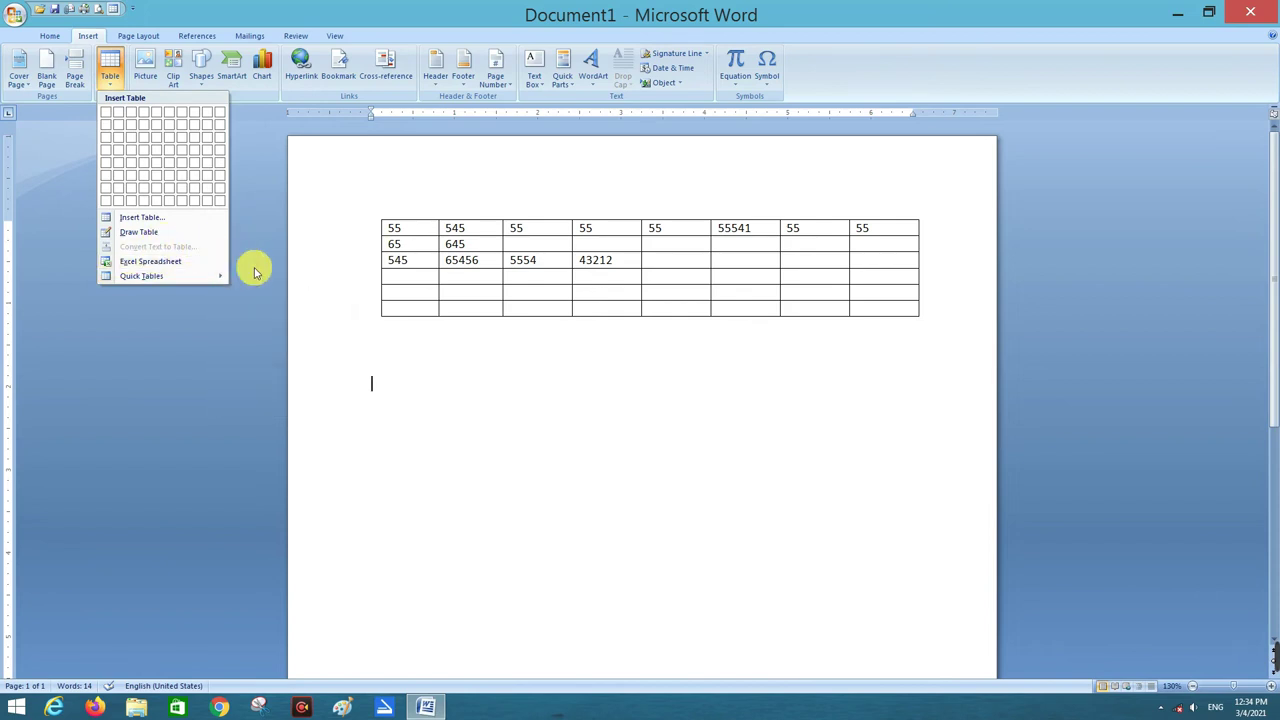
{"action": "left_click", "coordinate": [418, 384]}
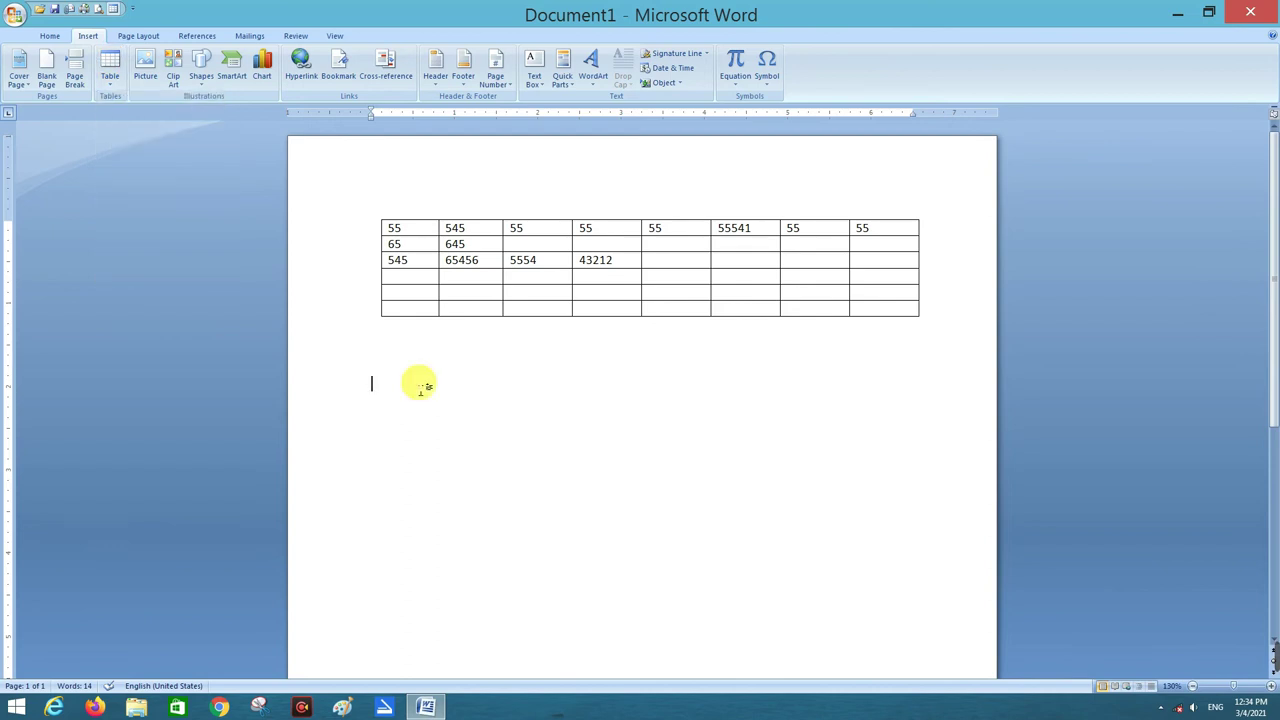
{"action": "type", "text": "55 22 55 78 5 455 6"}
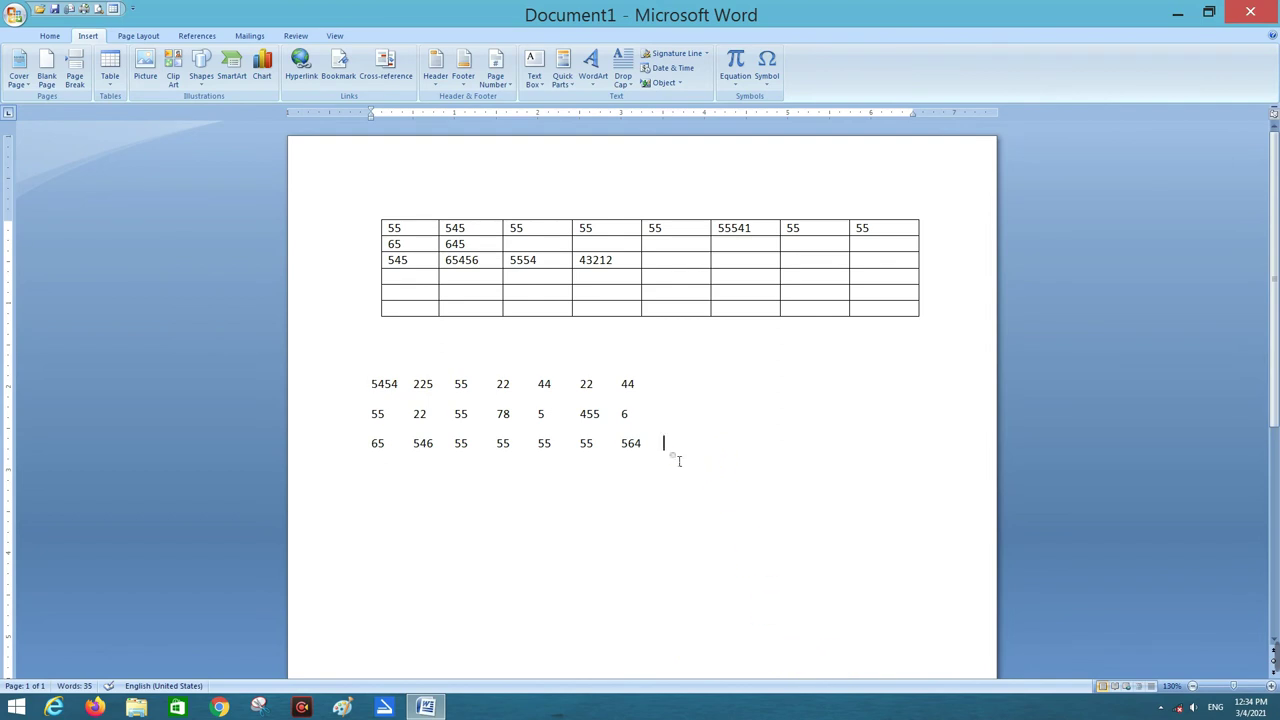
{"action": "type", "text": "65 546 55 55 55 55 564"}
{"action": "left_click", "coordinate": [679, 461]}
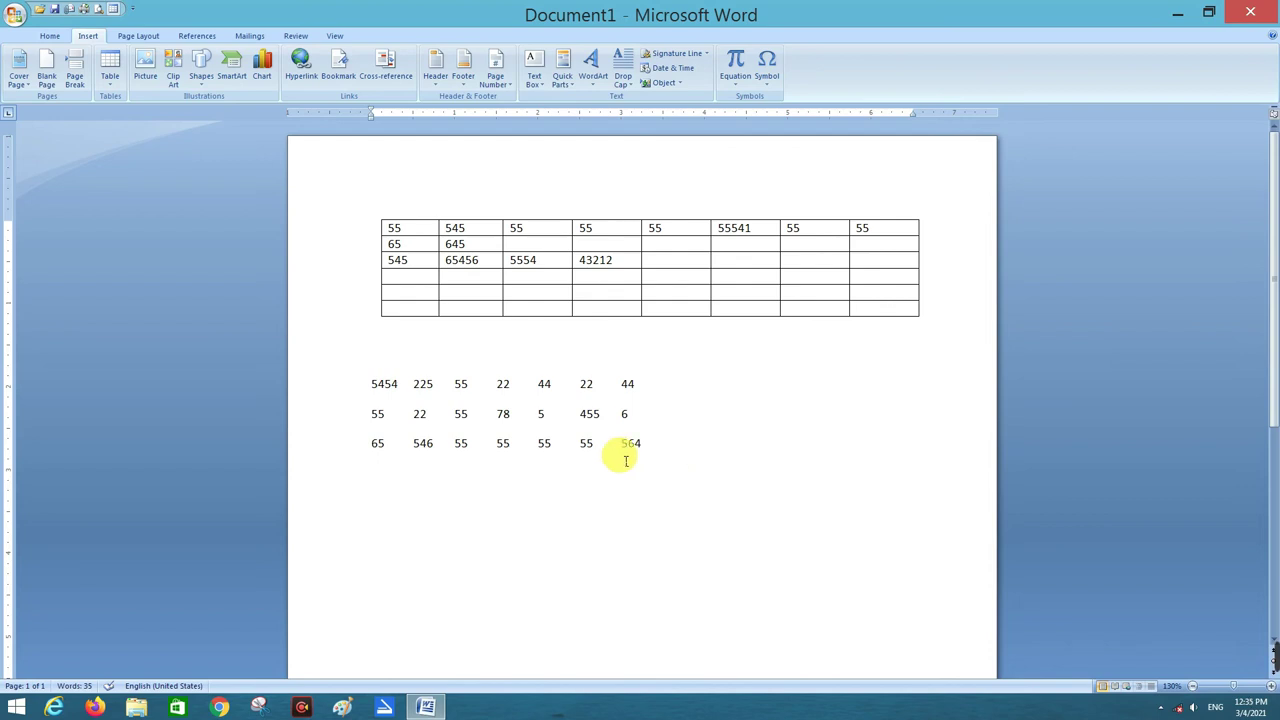
{"action": "mouse_move", "coordinate": [372, 384]}
{"action": "left_mouse_down"}
{"action": "mouse_move", "coordinate": [495, 442]}
{"action": "mouse_move", "coordinate": [655, 466]}
{"action": "left_mouse_up"}
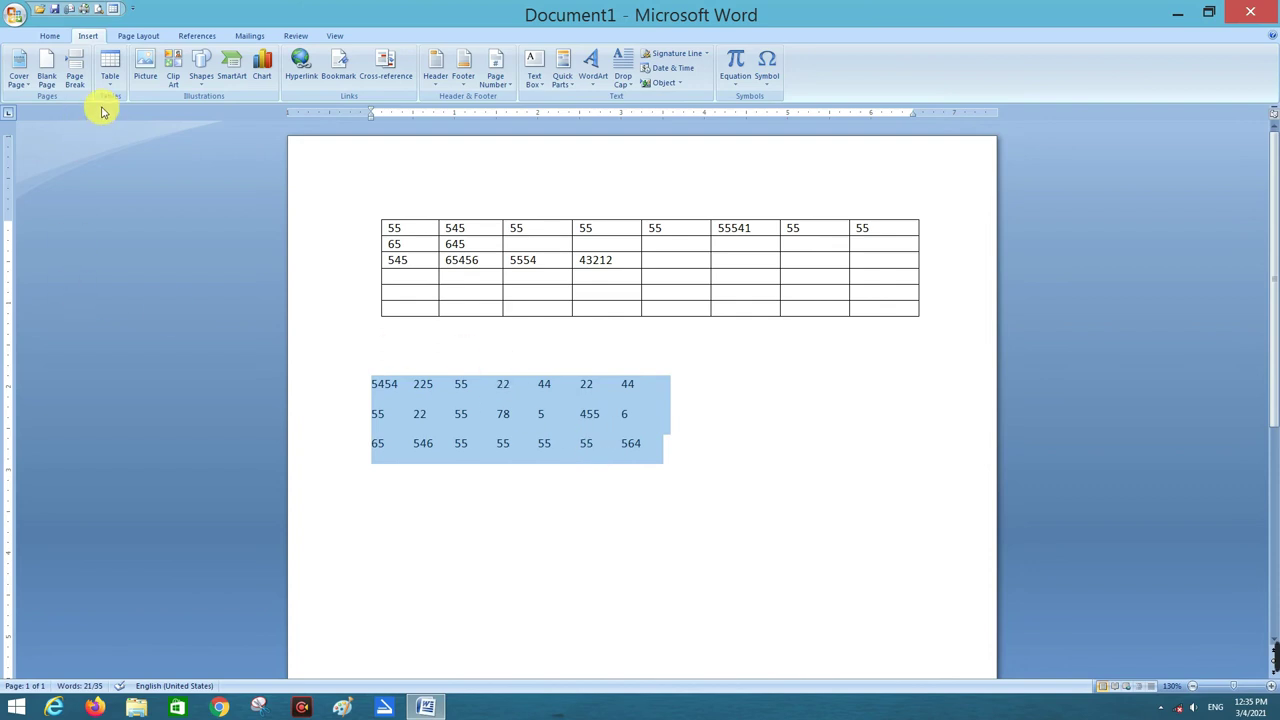
Convert the selected number lines into an 8-column, 3-row table with Tabs as separator
{"action": "left_click", "coordinate": [112, 72]}
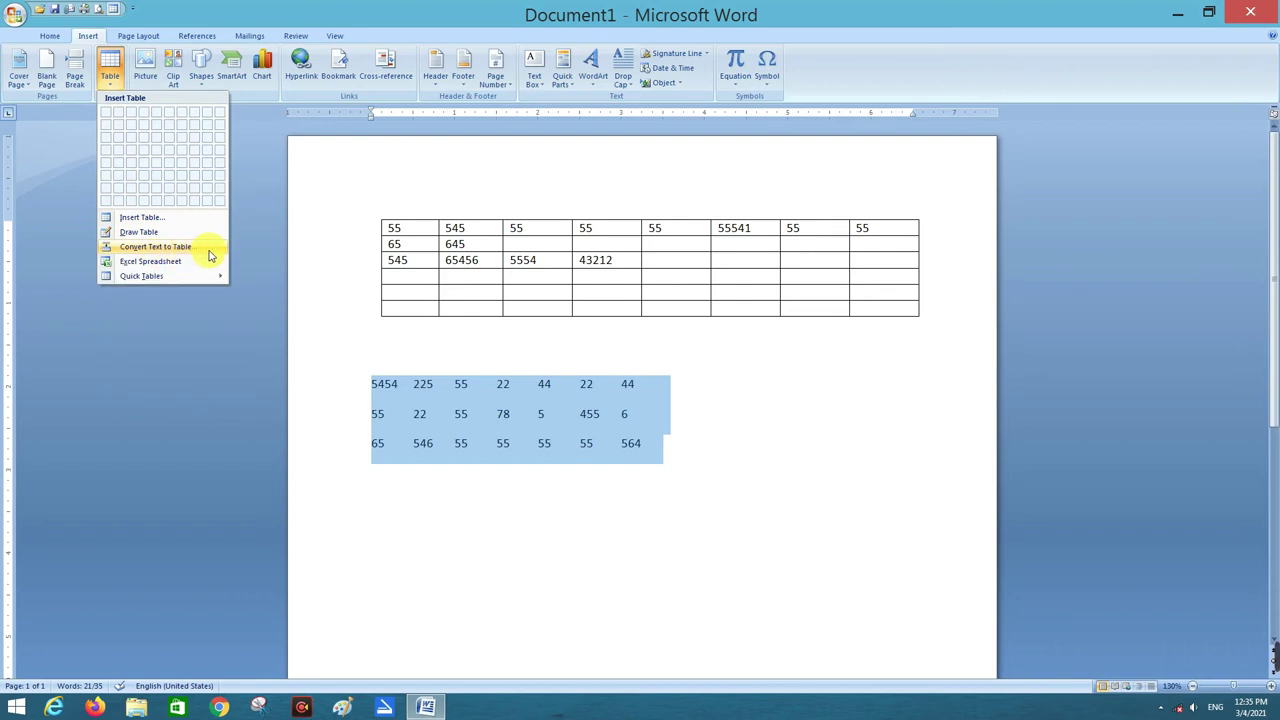
{"action": "left_click", "coordinate": [209, 250]}
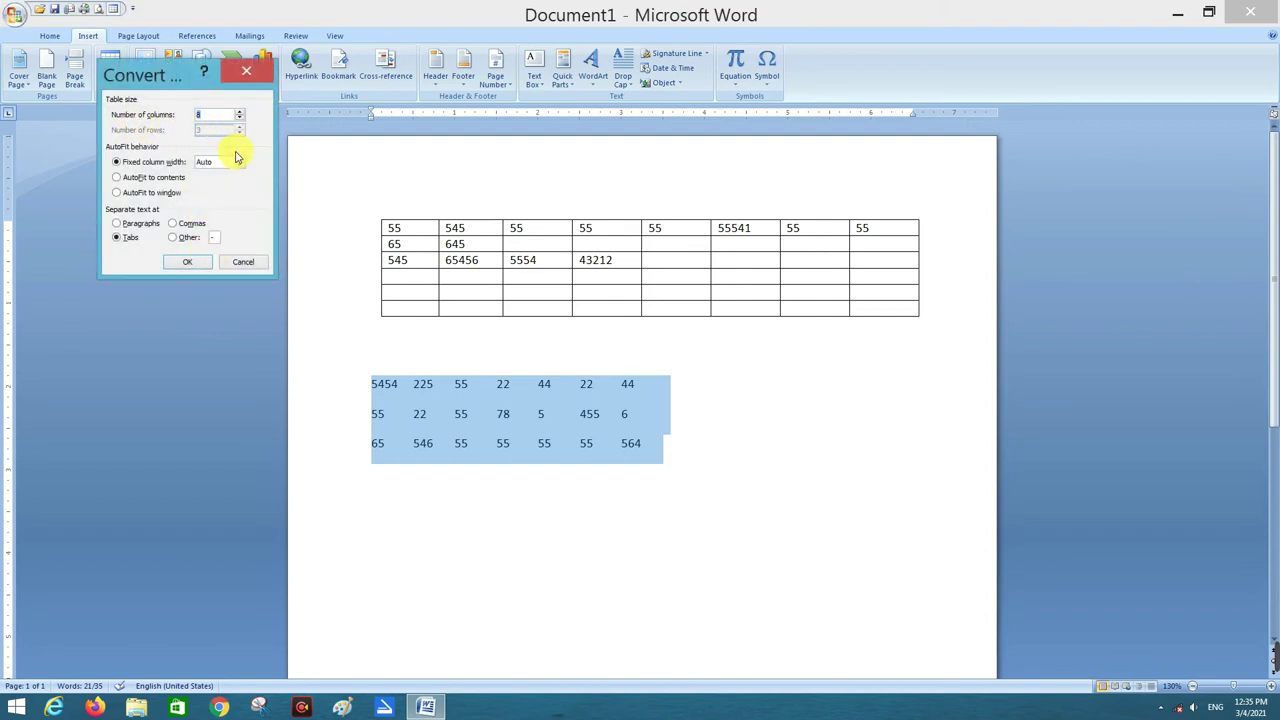
{"action": "left_click", "coordinate": [184, 264]}
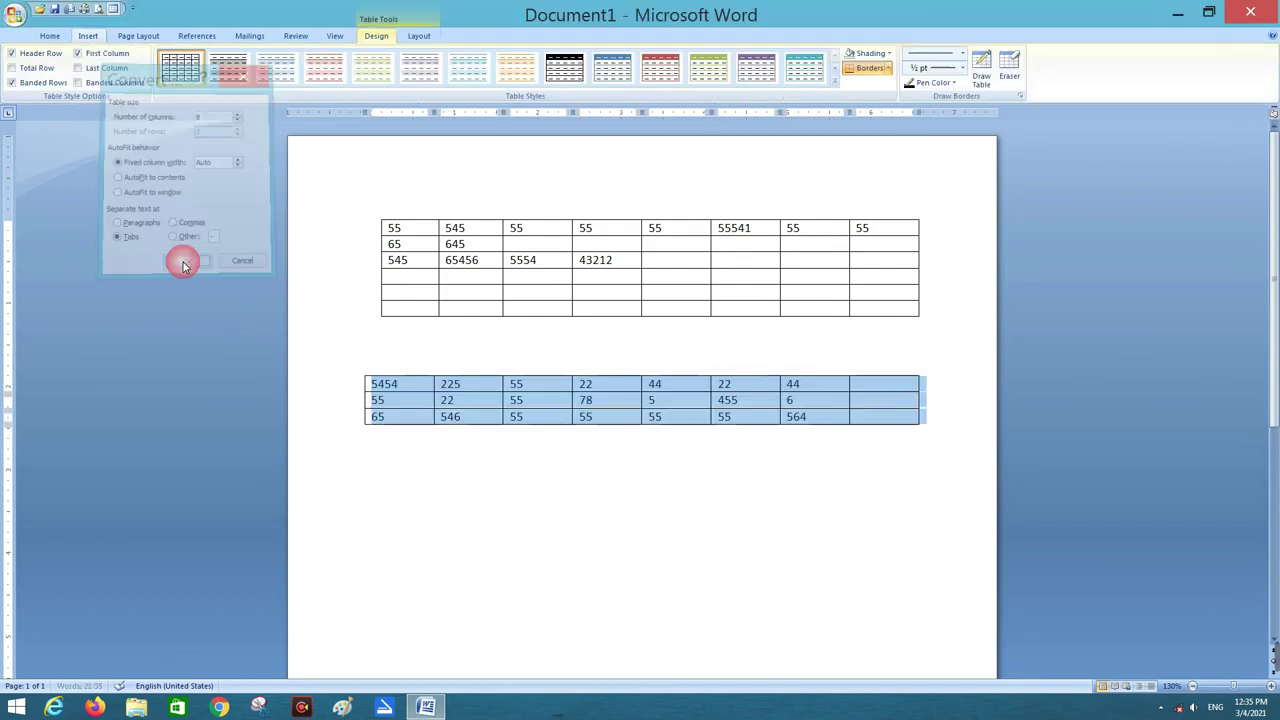
{"action": "left_click", "coordinate": [490, 408]}
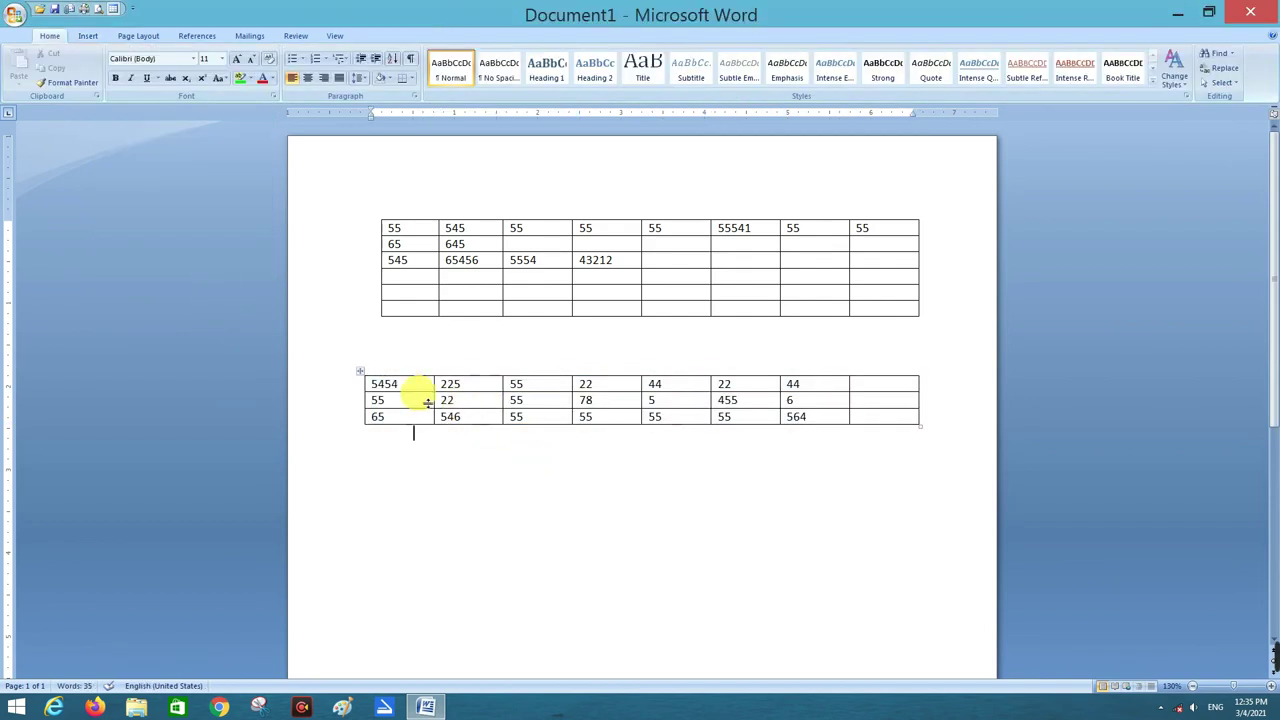
Select the second table's filled cells and apply AutoFit to Contents
{"action": "left_click", "coordinate": [670, 403]}
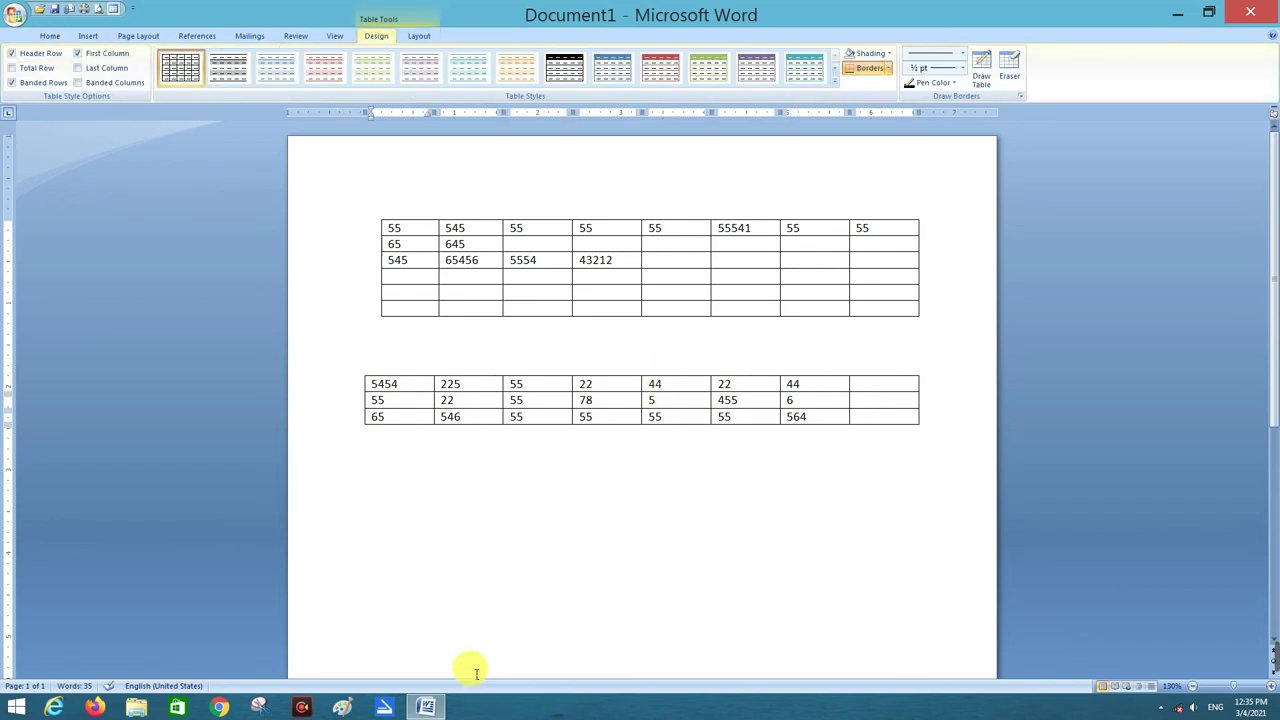
{"action": "left_click", "coordinate": [372, 384]}
{"action": "left_click", "coordinate": [408, 393]}
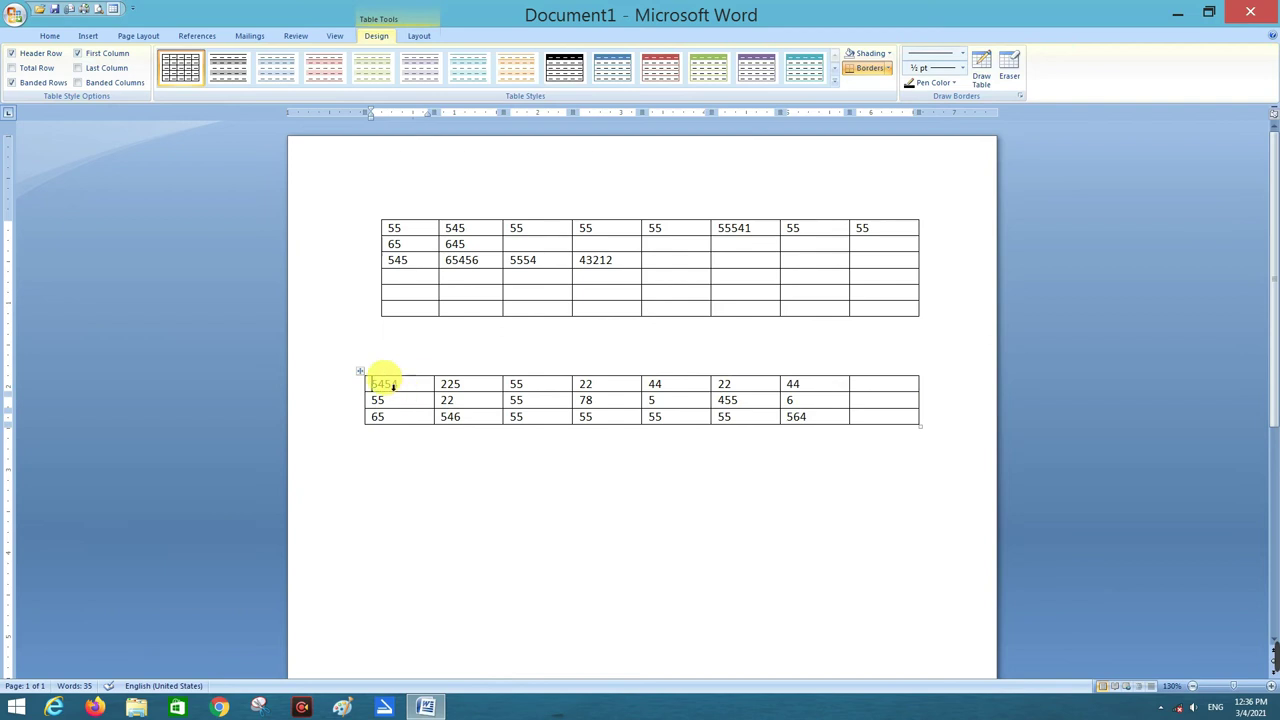
{"action": "left_click", "coordinate": [368, 384]}
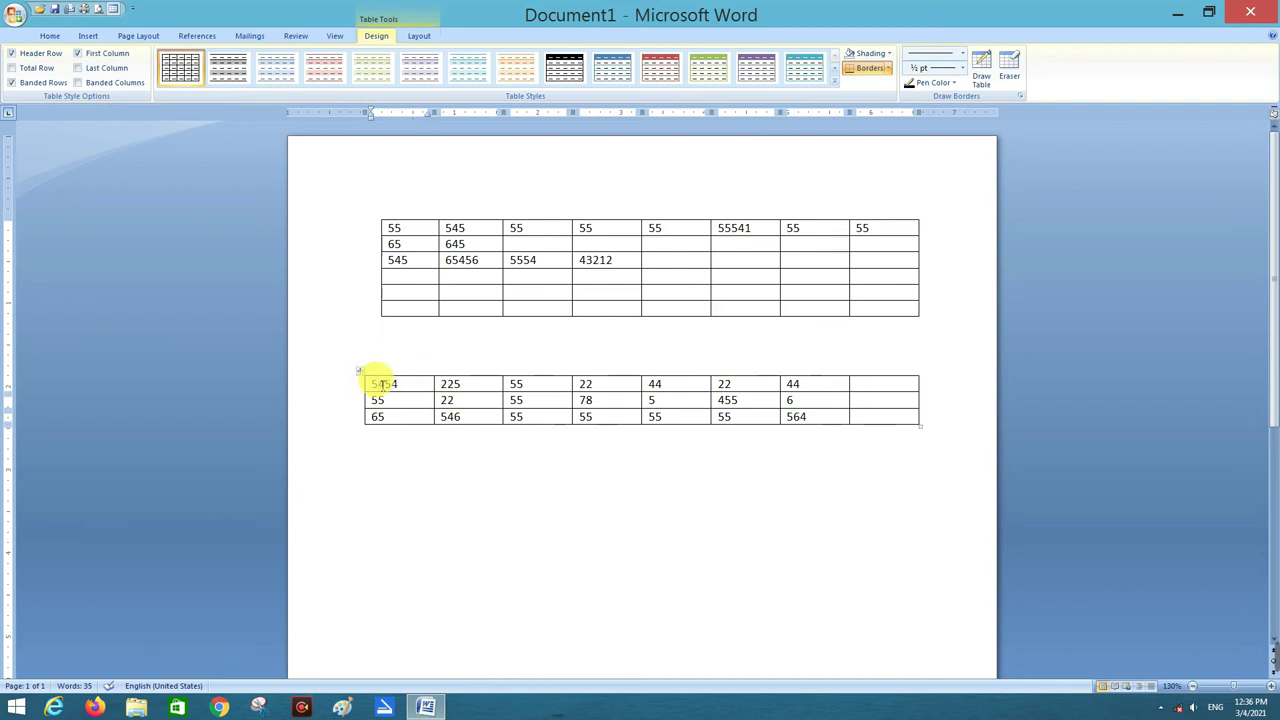
{"action": "left_click_drag", "start_coordinate": [378, 384], "coordinate": [820, 418]}
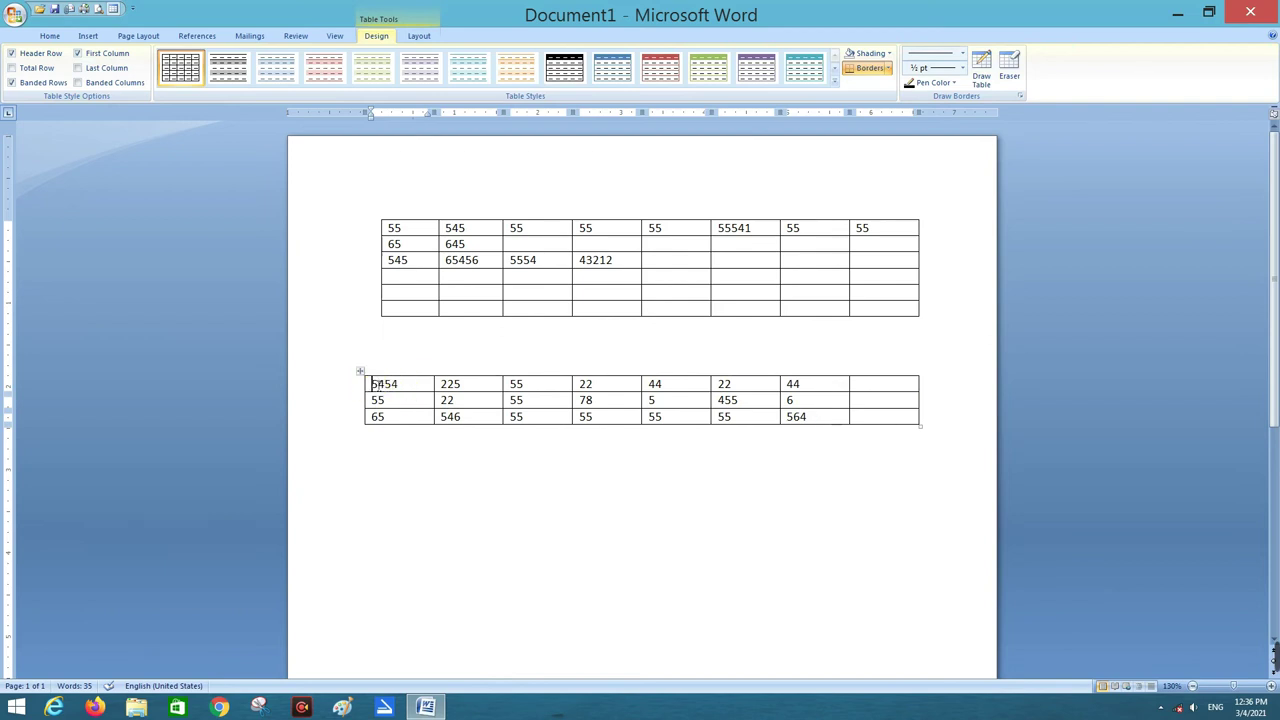
{"action": "right_click", "coordinate": [819, 415]}
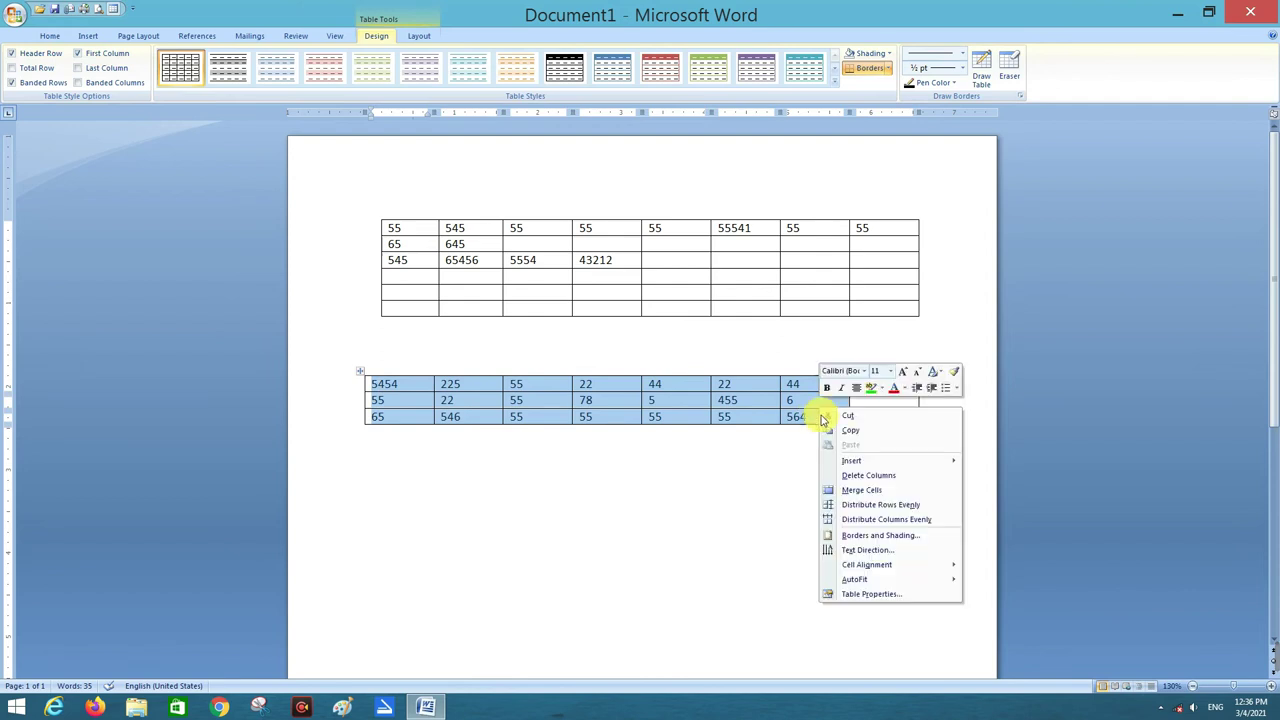
{"action": "mouse_move", "coordinate": [855, 580]}
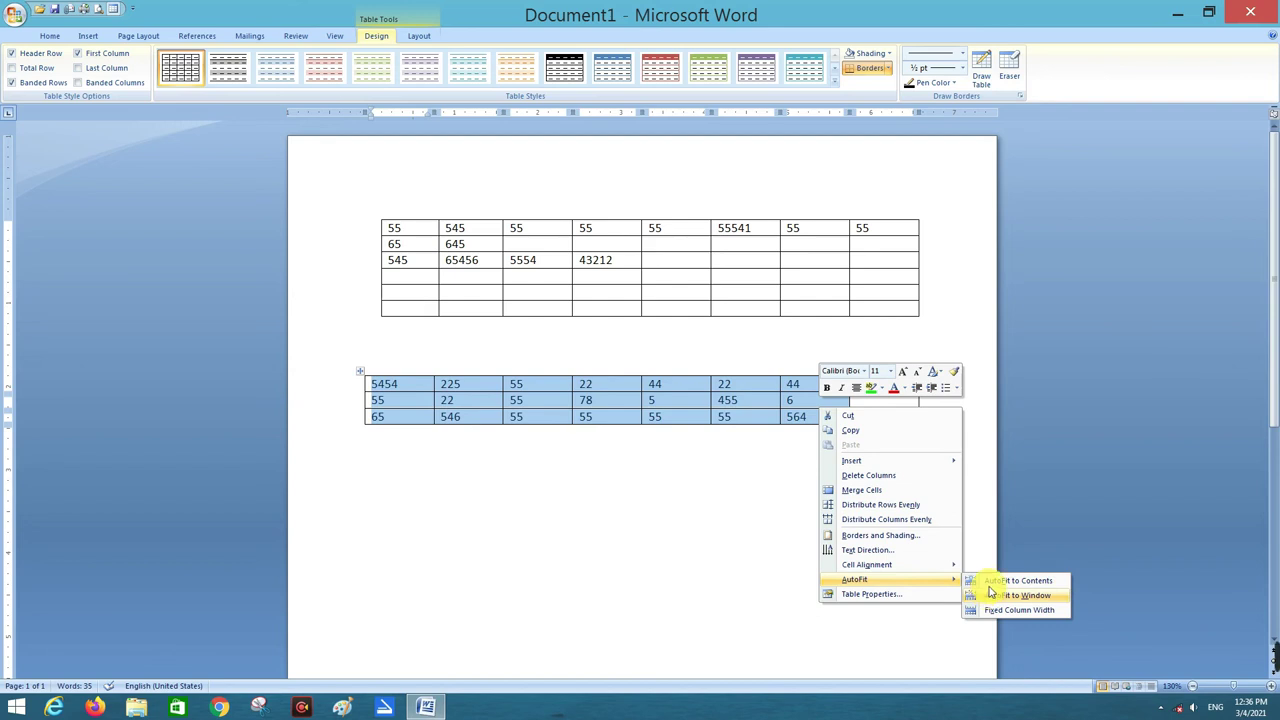
{"action": "left_click", "coordinate": [992, 583]}
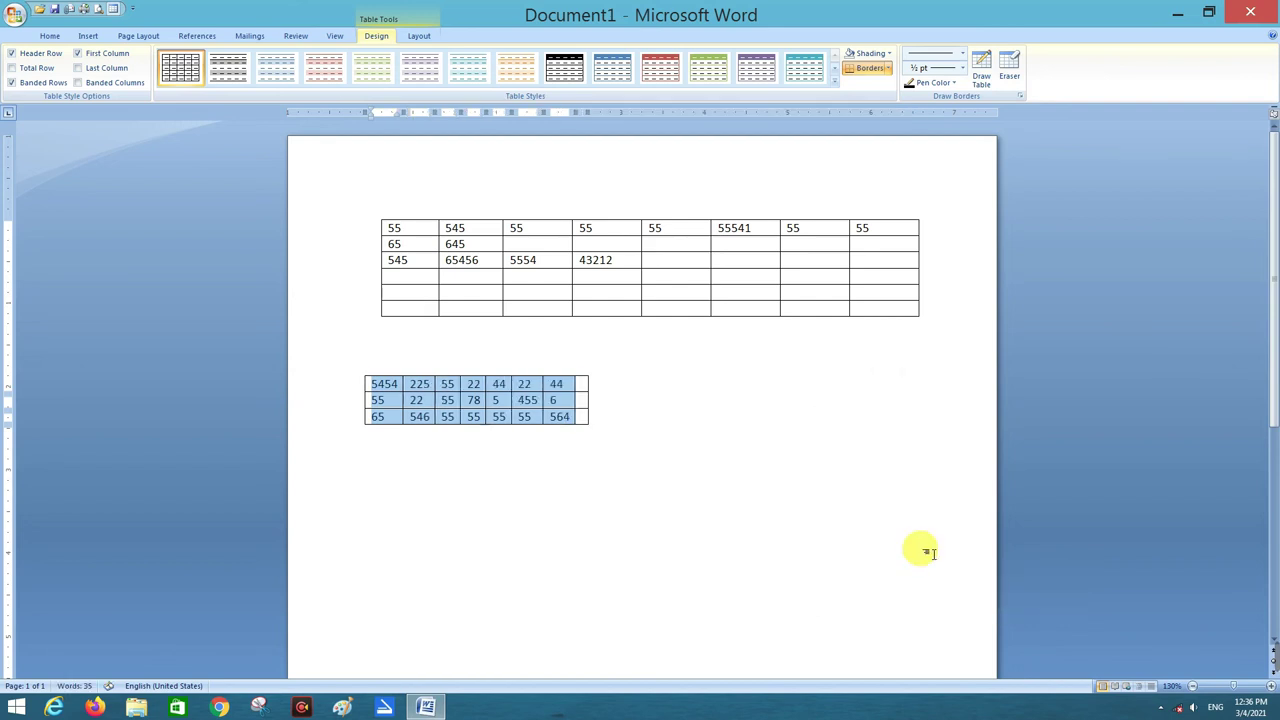
Undo the change, removing the second number table and leaving only the original table
{"action": "left_click", "coordinate": [572, 418]}
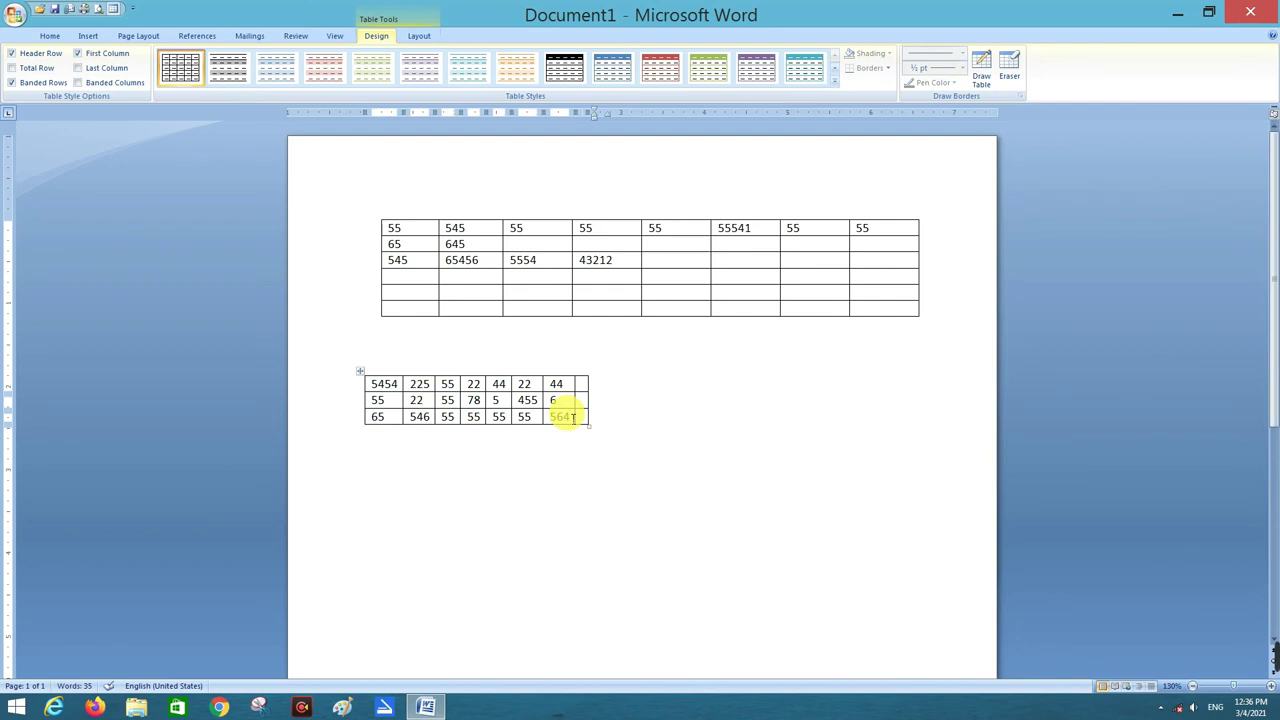
{"action": "left_click", "coordinate": [607, 417]}
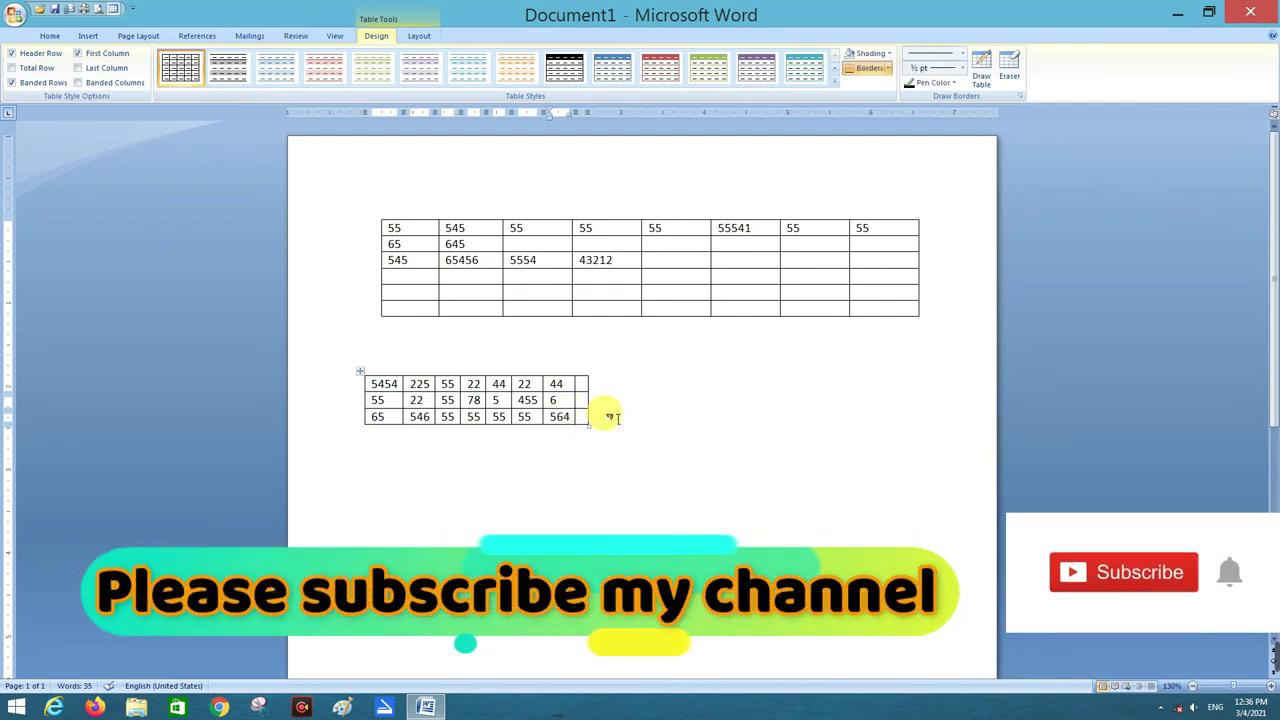
{"action": "key", "text": "ctrl+z"}
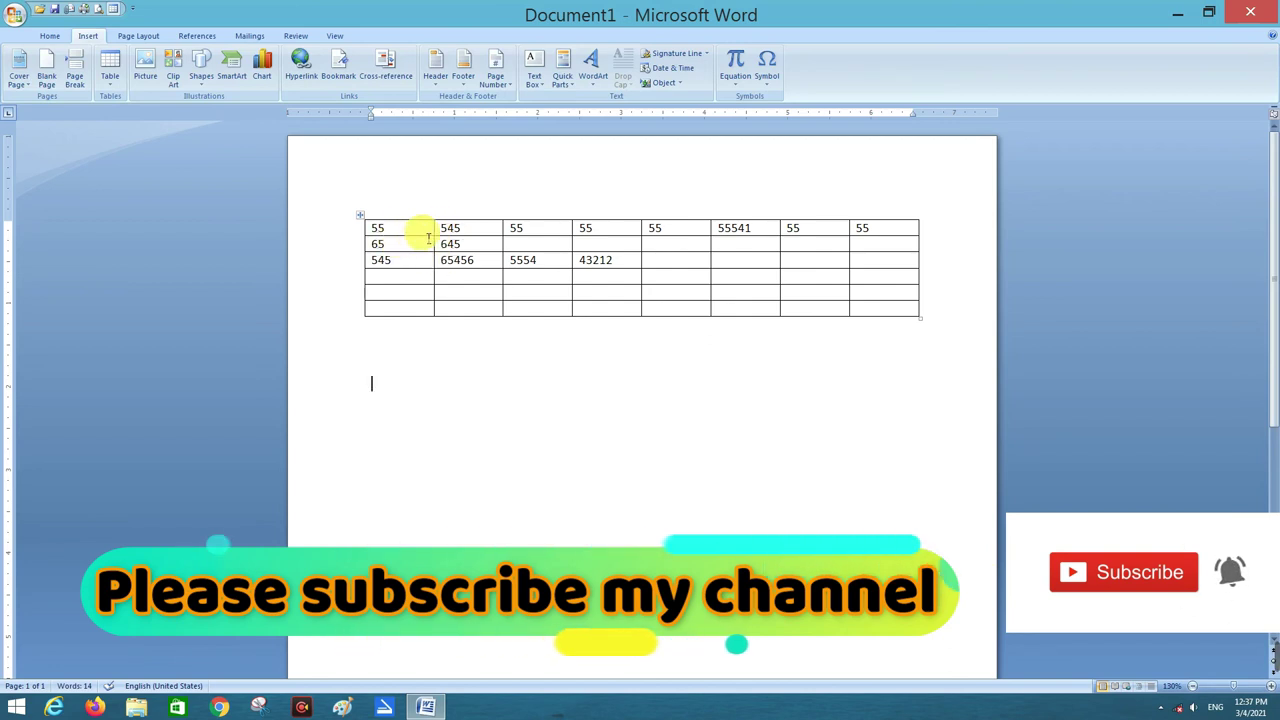
Drag each column border of the first table leftward, from column one through the 55541 column
{"action": "left_click_drag", "start_coordinate": [428, 237], "coordinate": [435, 492]}
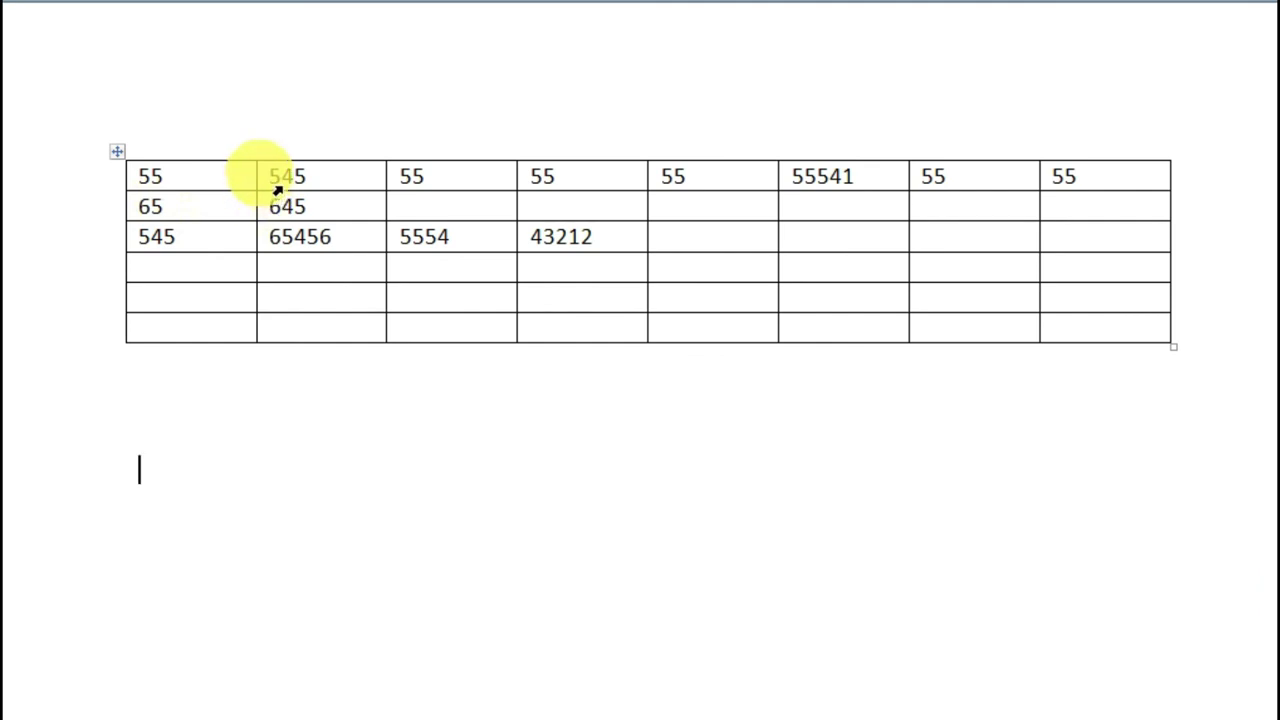
{"action": "left_click_drag", "start_coordinate": [273, 187], "coordinate": [207, 191]}
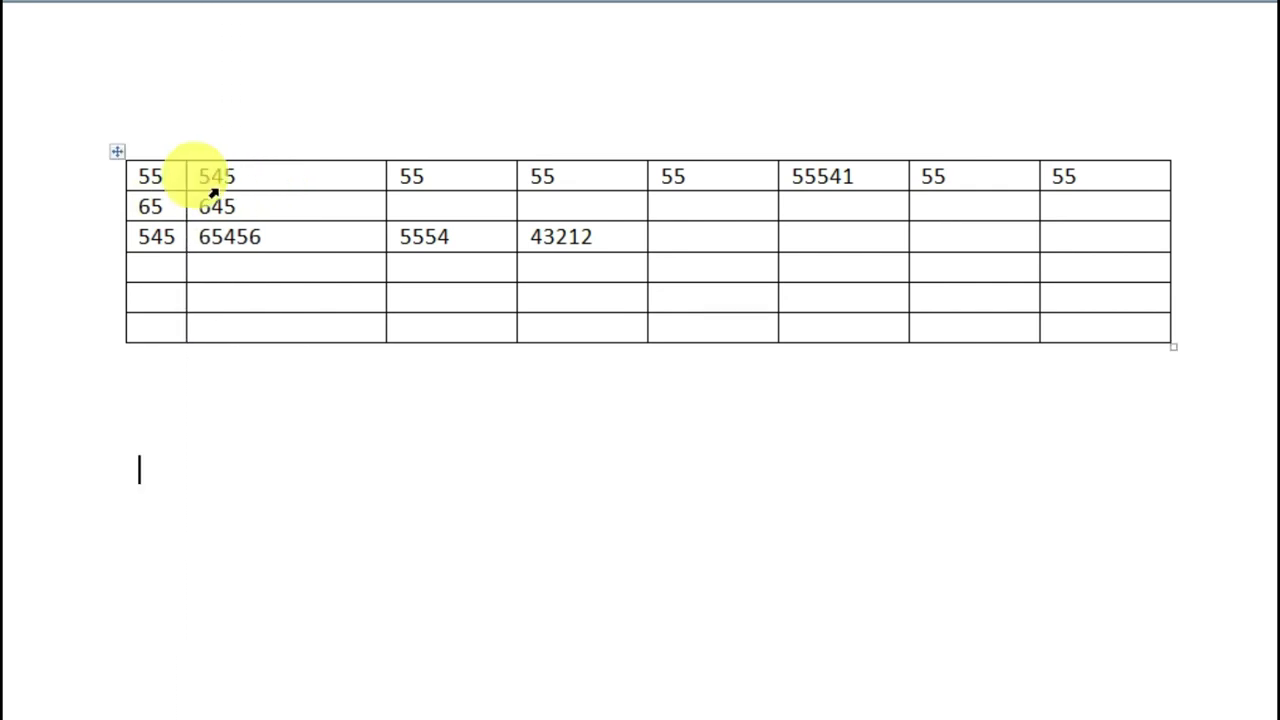
{"action": "left_click_drag", "start_coordinate": [403, 187], "coordinate": [288, 222]}
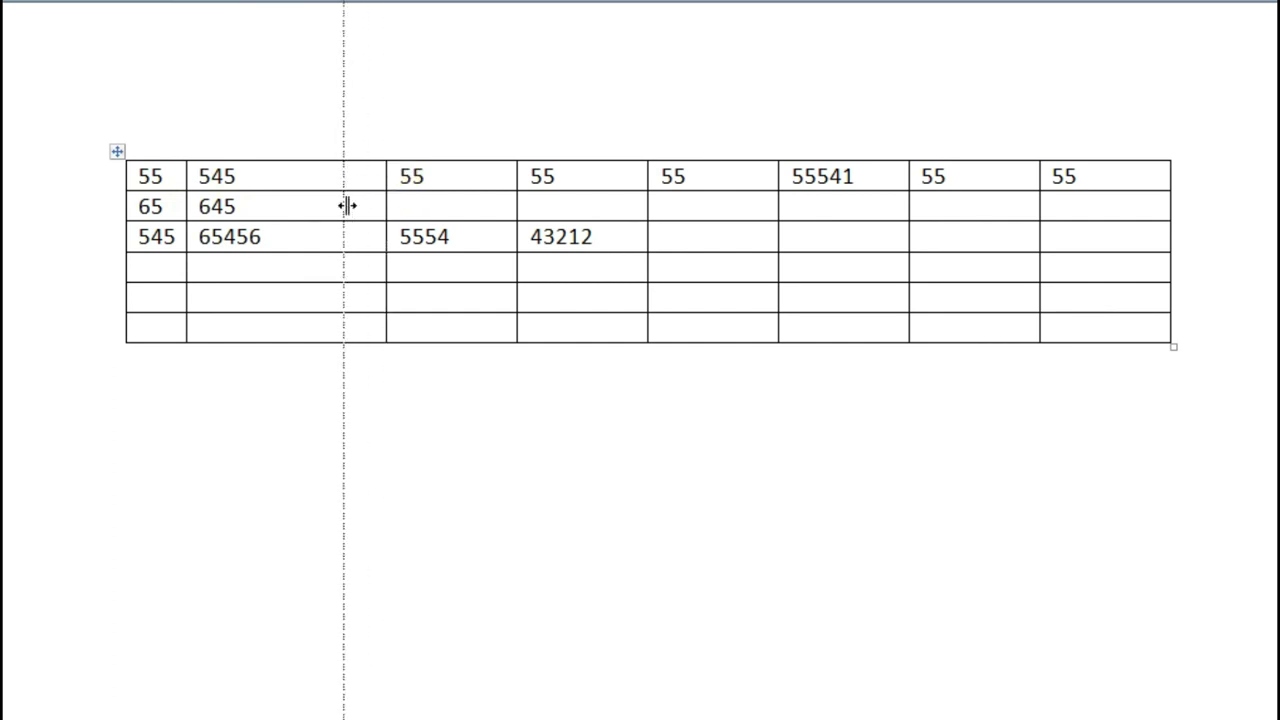
{"action": "left_click_drag", "start_coordinate": [531, 194], "coordinate": [374, 232]}
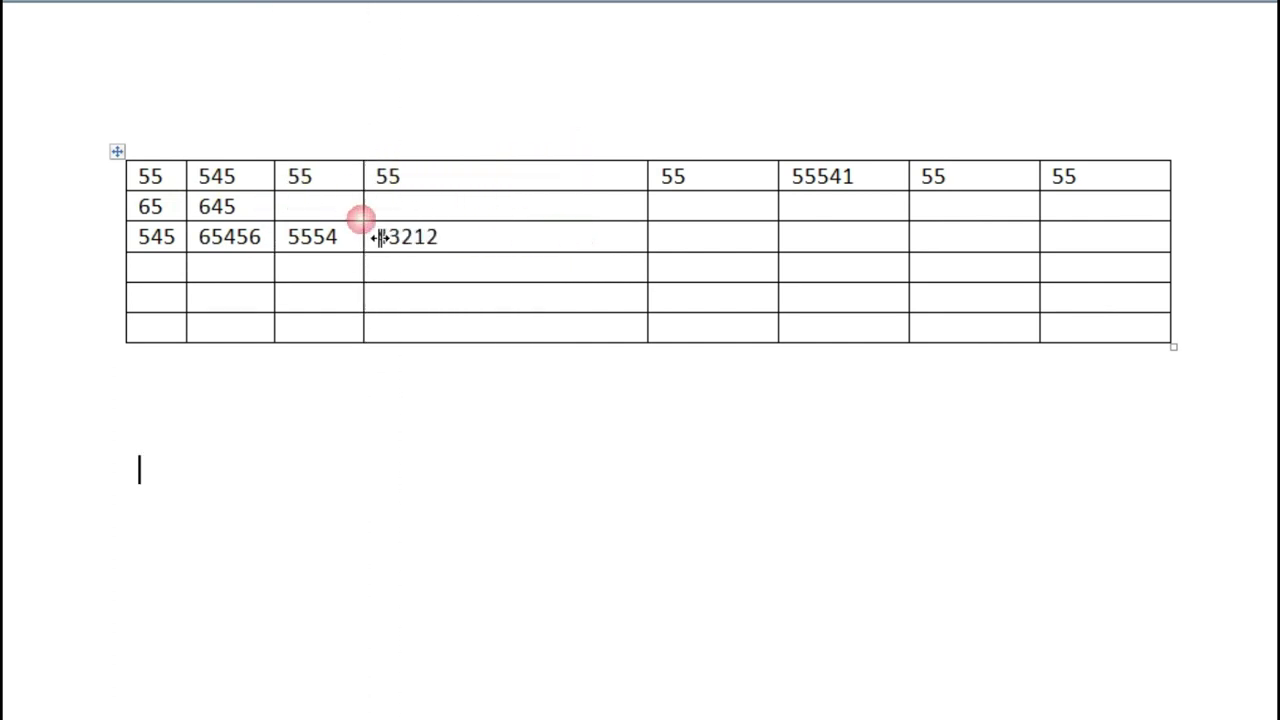
{"action": "left_click_drag", "start_coordinate": [648, 229], "coordinate": [462, 229]}
{"action": "left_click_drag", "start_coordinate": [779, 229], "coordinate": [540, 260]}
{"action": "left_click_drag", "start_coordinate": [926, 190], "coordinate": [663, 280]}
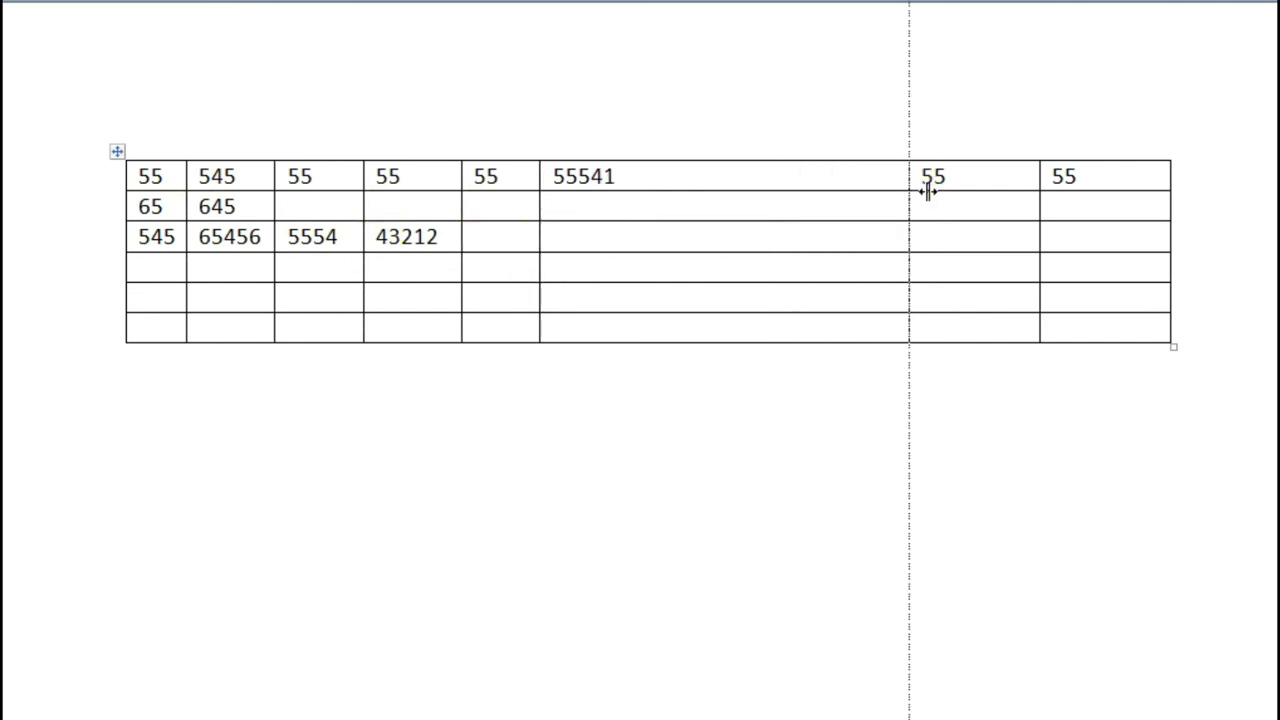
{"action": "left_click_drag", "start_coordinate": [1058, 198], "coordinate": [727, 206]}
{"action": "left_click", "coordinate": [580, 429]}
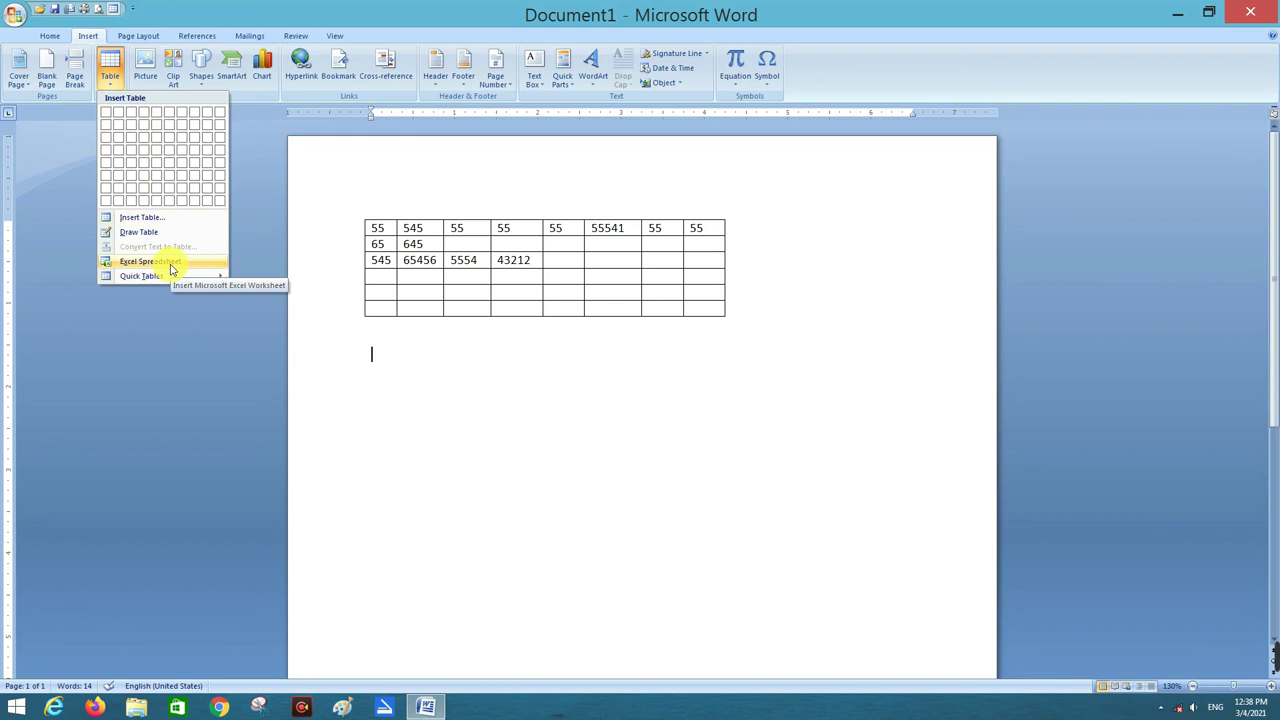
Insert an Excel Spreadsheet and enter khd, 565, 56565, 25 and 32 into cells A1–A5
{"action": "left_click", "coordinate": [171, 266]}
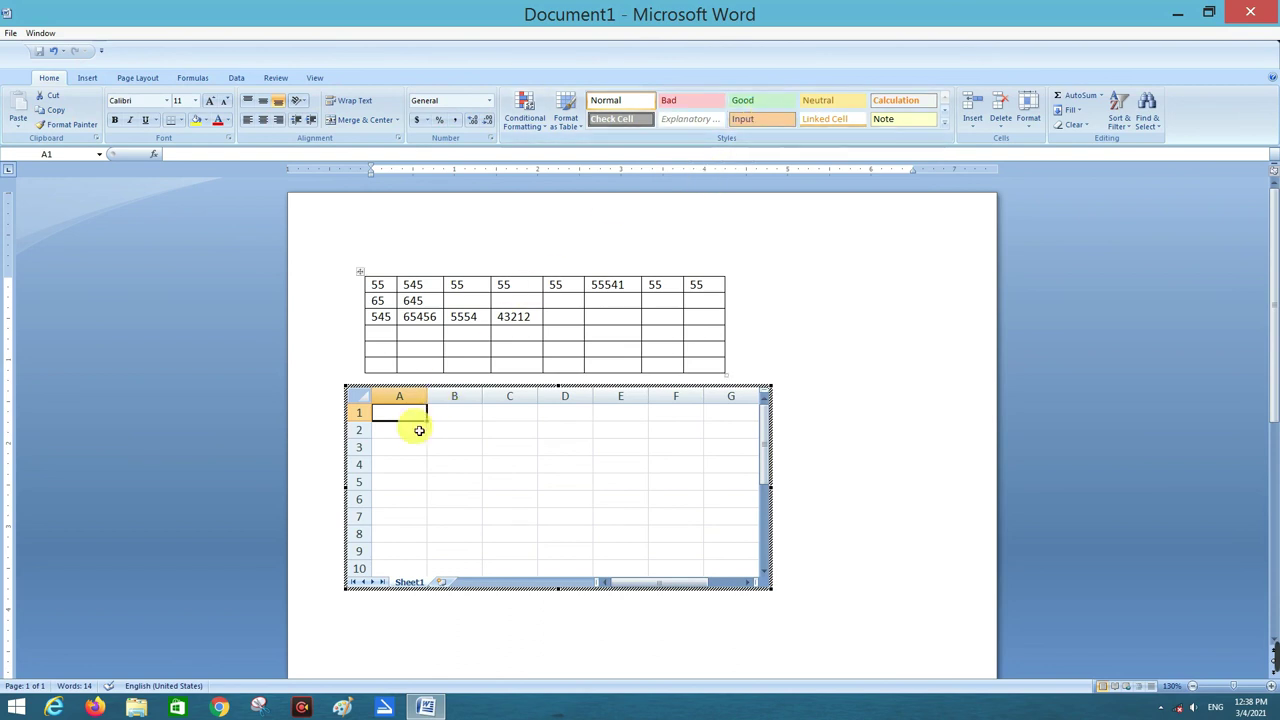
{"action": "type", "text": "khd"}
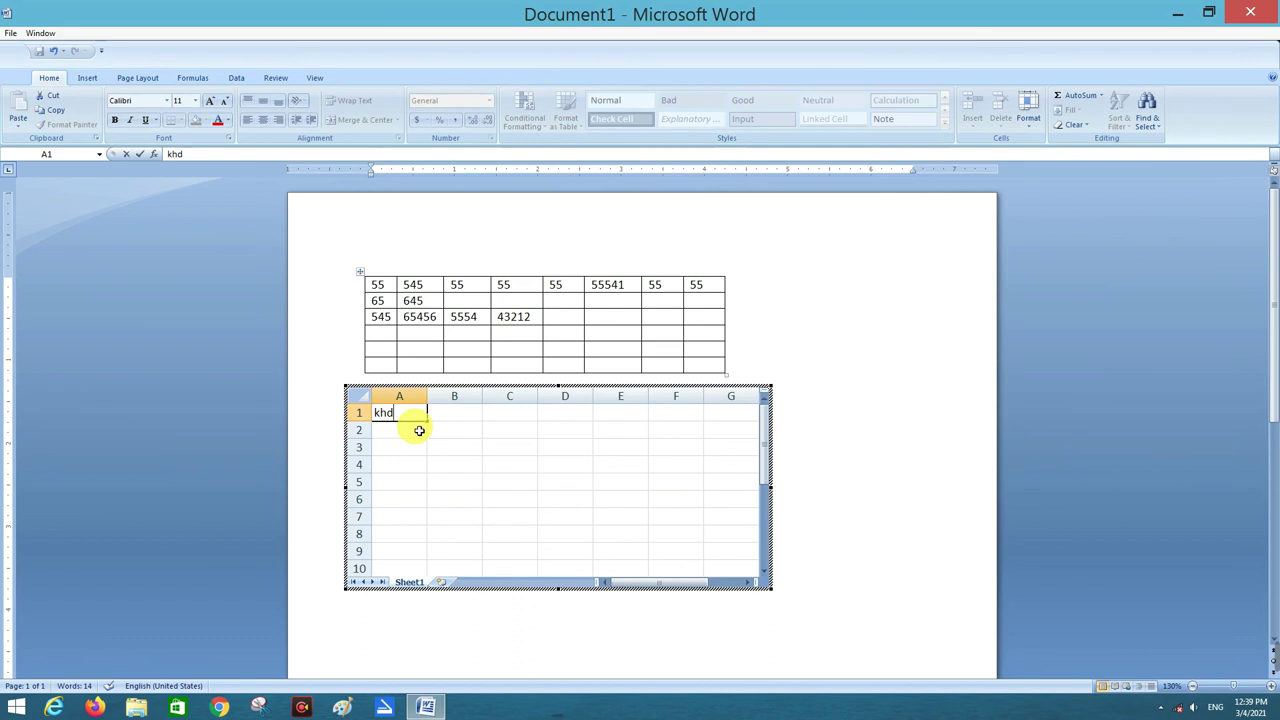
{"action": "left_click", "coordinate": [414, 430]}
{"action": "type", "text": "565"}
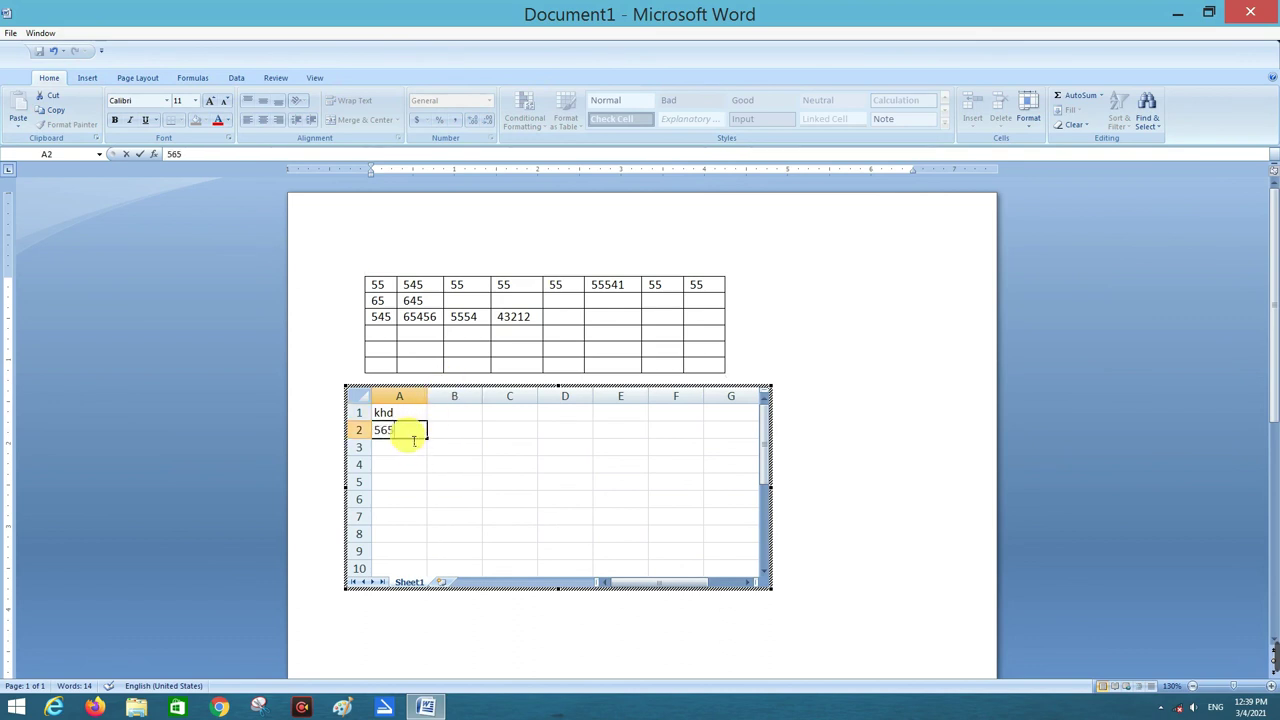
{"action": "key", "text": "Return"}
{"action": "type", "text": "56565"}
{"action": "key", "text": "Return"}
{"action": "type", "text": "25"}
{"action": "key", "text": "Return"}
{"action": "key", "text": "Tab"}
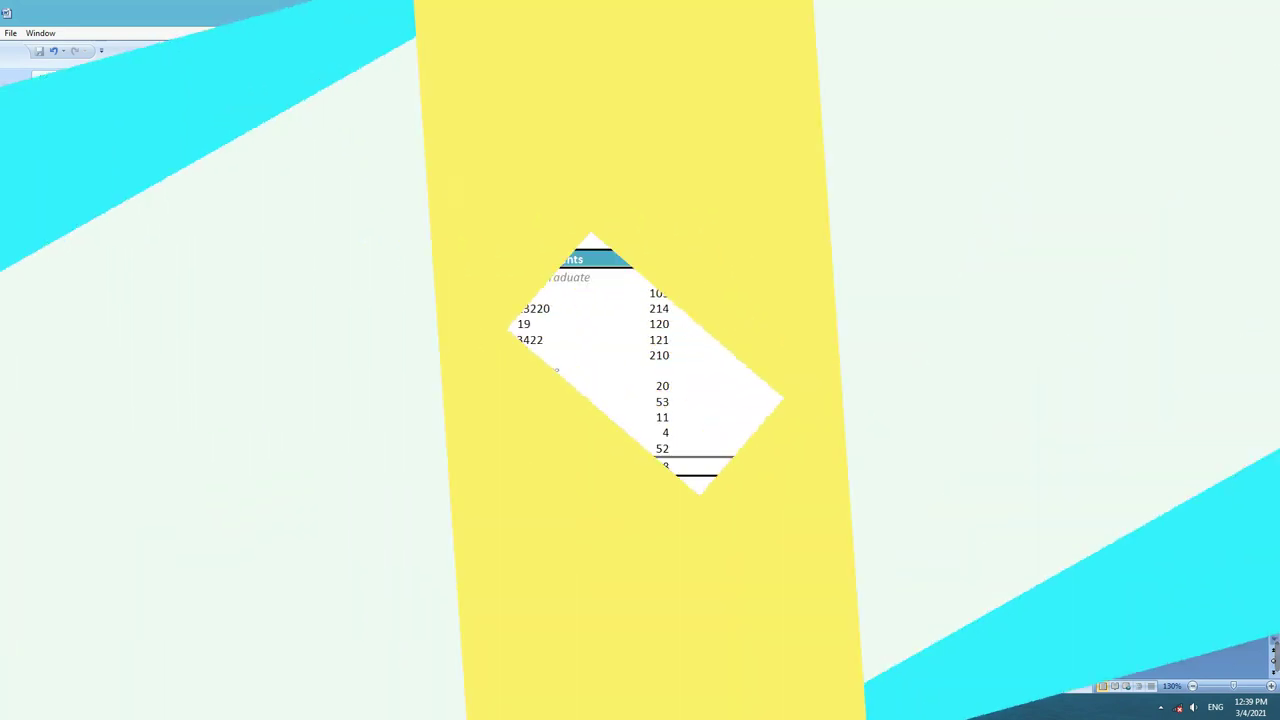